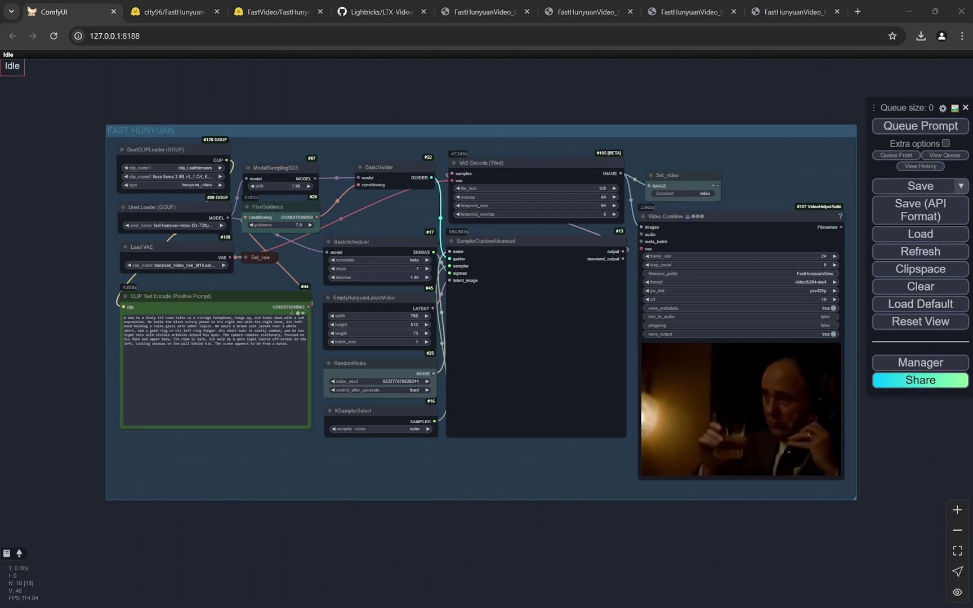
# Pan and zoom around the FAST HUNYUAN workflow graph to look it over
pyautogui.moveTo(708, 548); pyautogui.dragTo(649, 544)
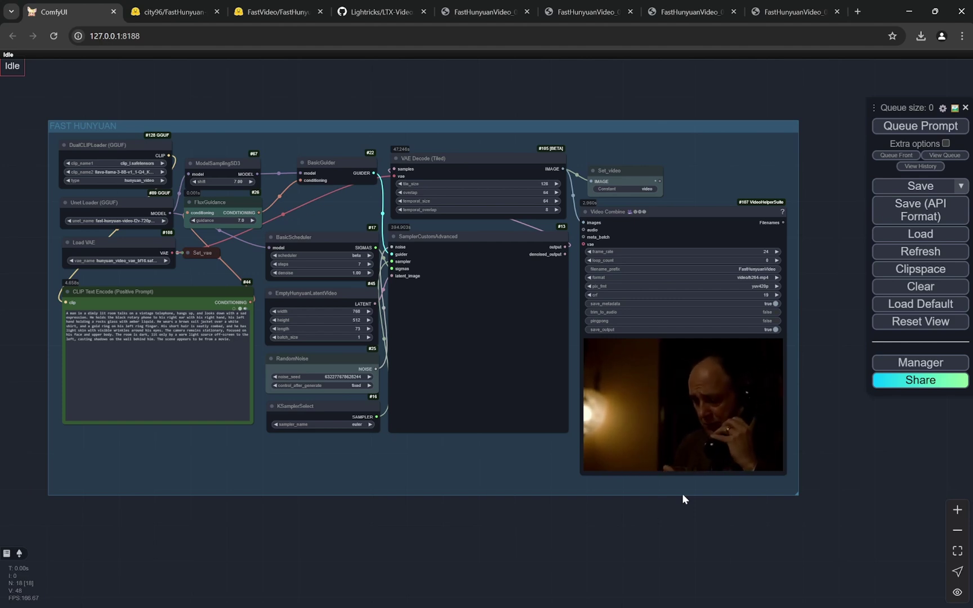
pyautogui.scroll(10, 39, 164)
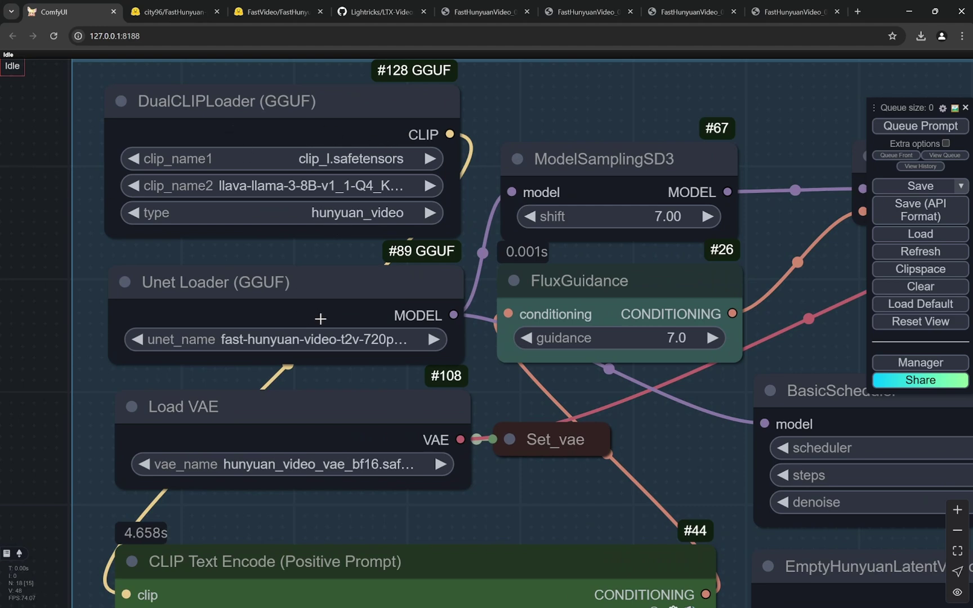
pyautogui.scroll(-5, 280, 257)
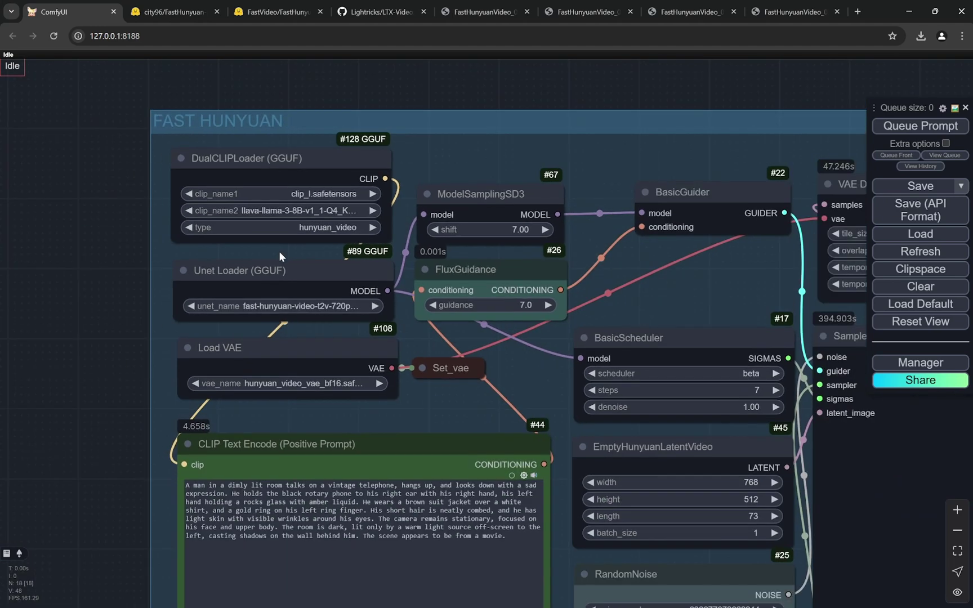
pyautogui.scroll(-3, 108, 214)
# Review the FastVideo/FastHunyuan model card, then the city96/FastHunyuan-gguf files from Q3_K_S to BF16
pyautogui.click(276, 11)
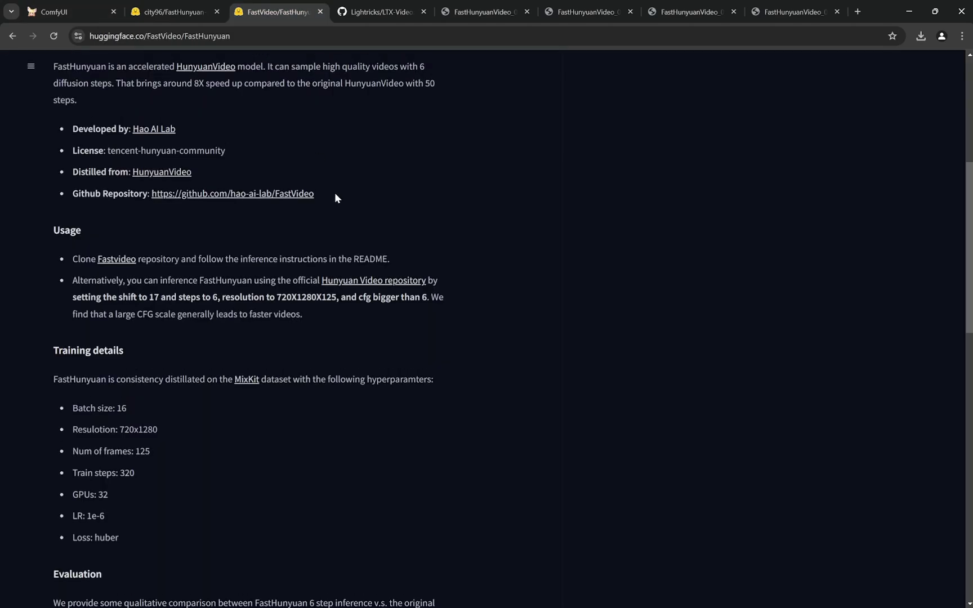
pyautogui.scroll(5, 335, 197)
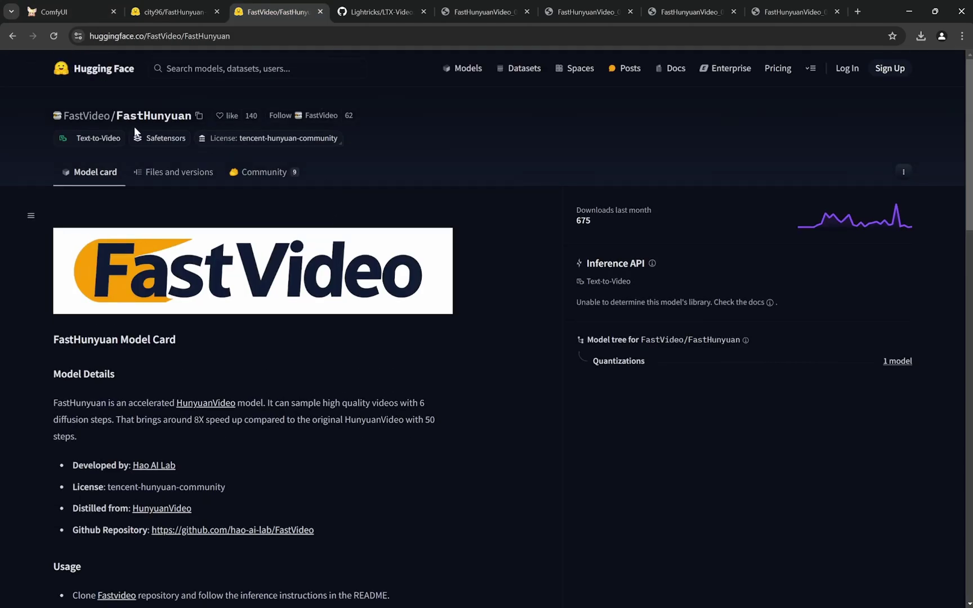
pyautogui.click(182, 13)
pyautogui.scroll(1, 452, 328)
pyautogui.scroll(-1, 538, 322)
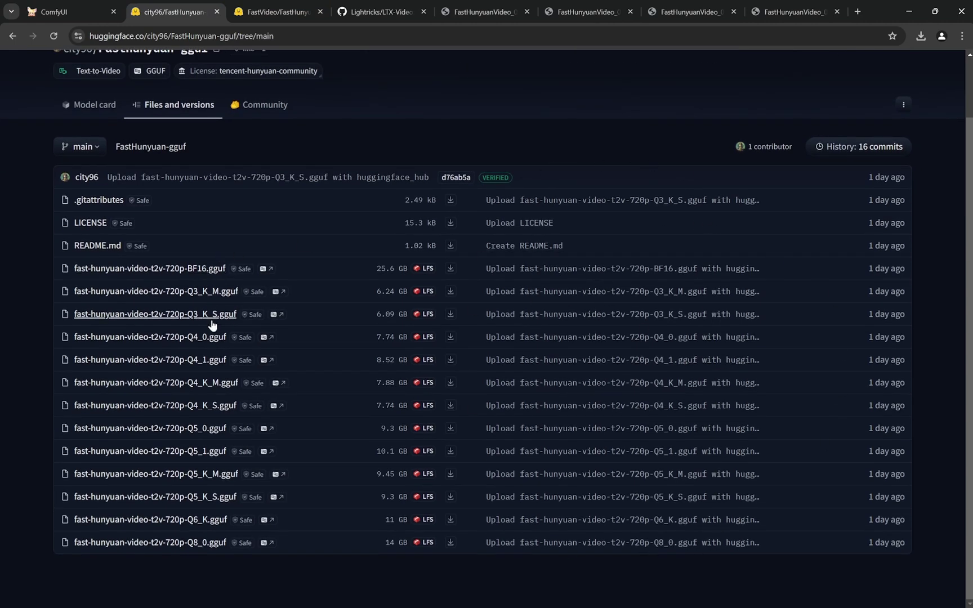
# Look at the workflow, then view each of the four saved FastHunyuanVideo output clips
pyautogui.click(58, 11)
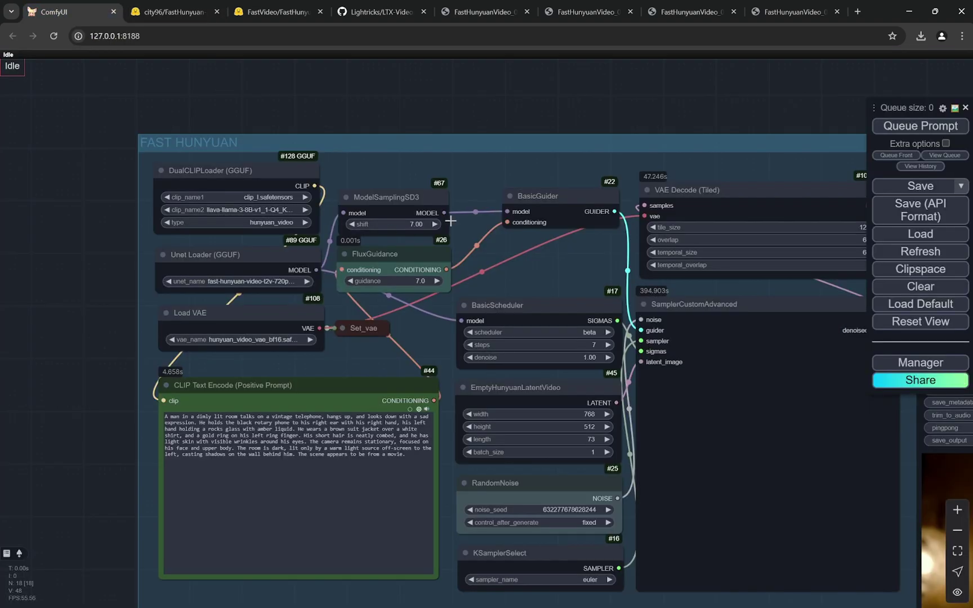
pyautogui.scroll(-5, 472, 111)
pyautogui.scroll(2, 550, 110)
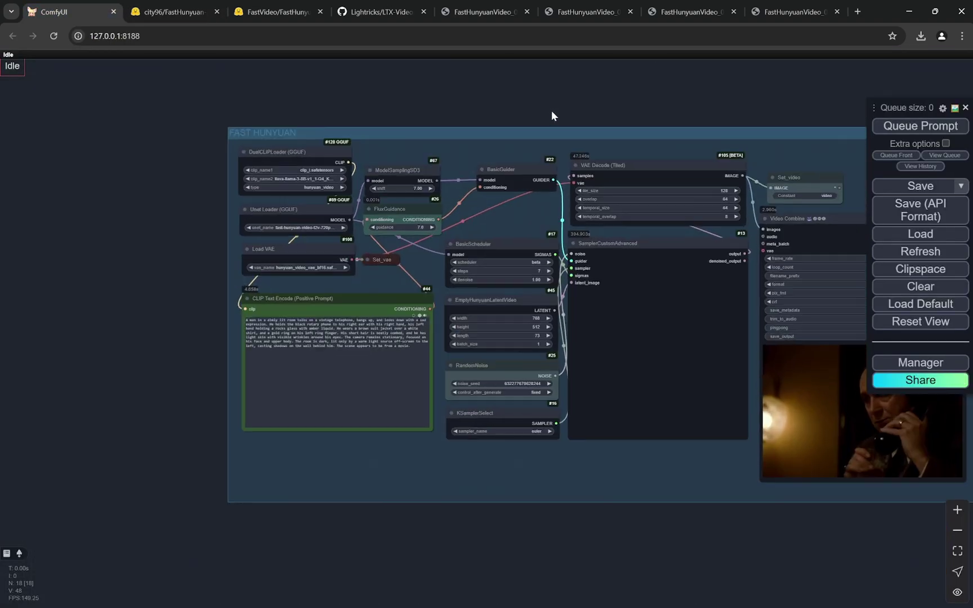
pyautogui.click(481, 19)
pyautogui.click(567, 13)
pyautogui.click(721, 11)
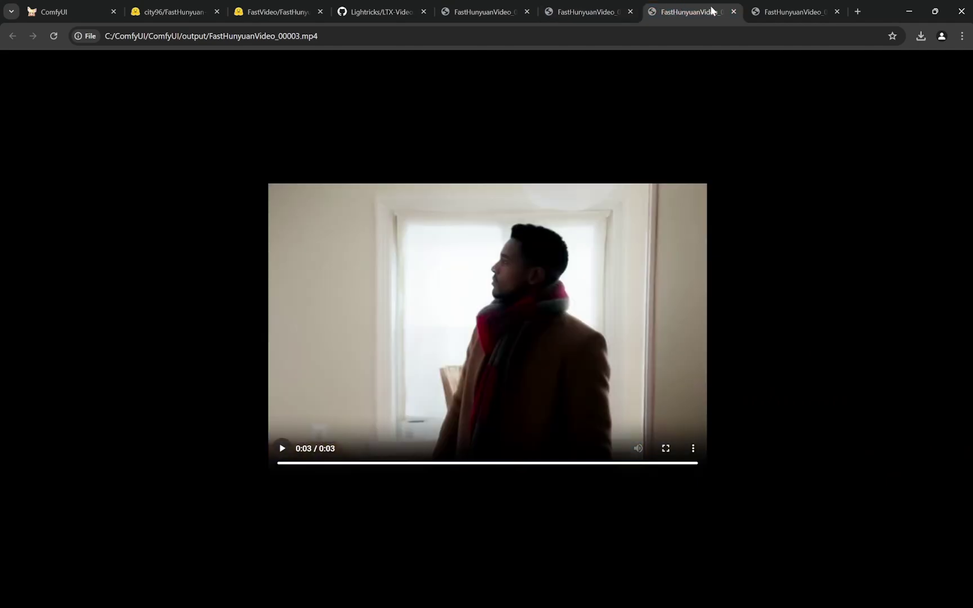
pyautogui.click(795, 11)
# Zoom and pan the ComfyUI graph to inspect the FAST HUNYUAN nodes
pyautogui.click(83, 13)
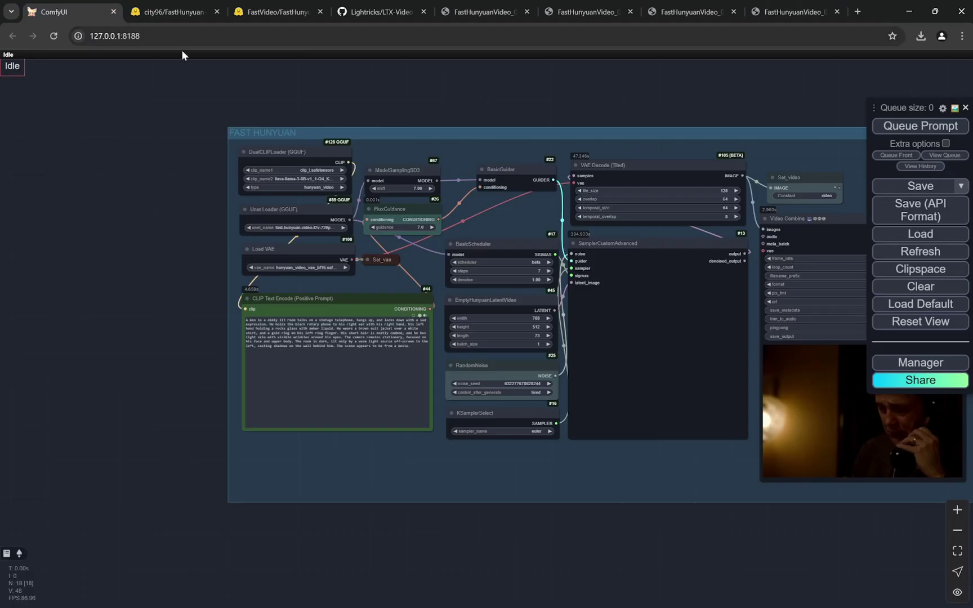
pyautogui.scroll(1, 551, 517)
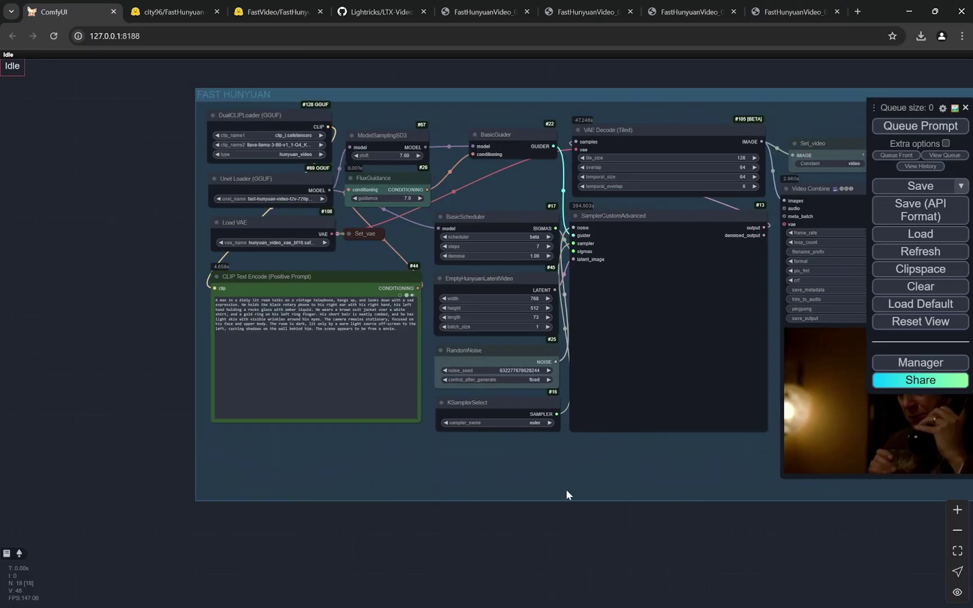
pyautogui.scroll(3, 580, 459)
pyautogui.moveTo(580, 459); pyautogui.dragTo(479, 518)
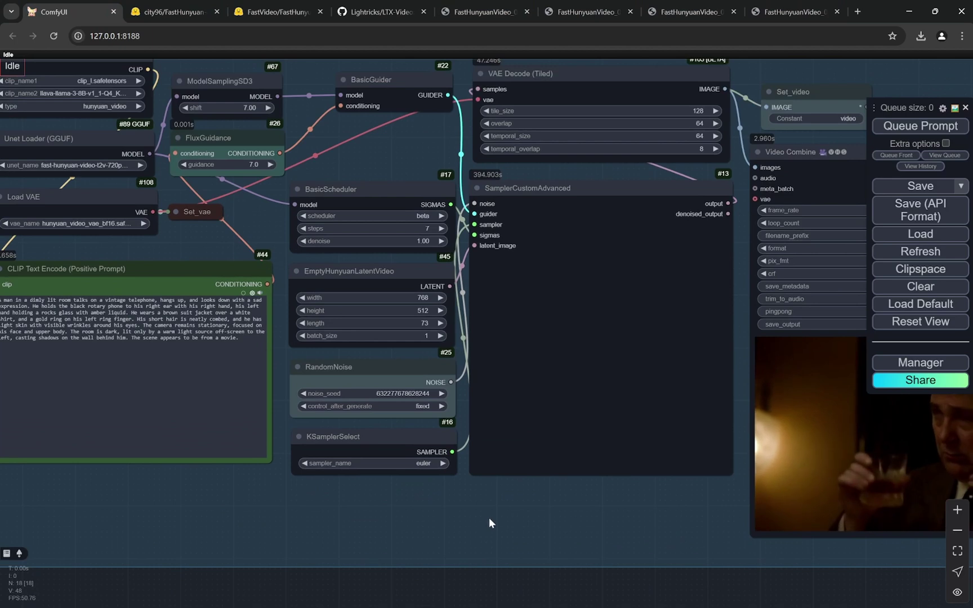
pyautogui.scroll(-1, 488, 521)
pyautogui.scroll(-2, 489, 517)
pyautogui.scroll(2, 490, 518)
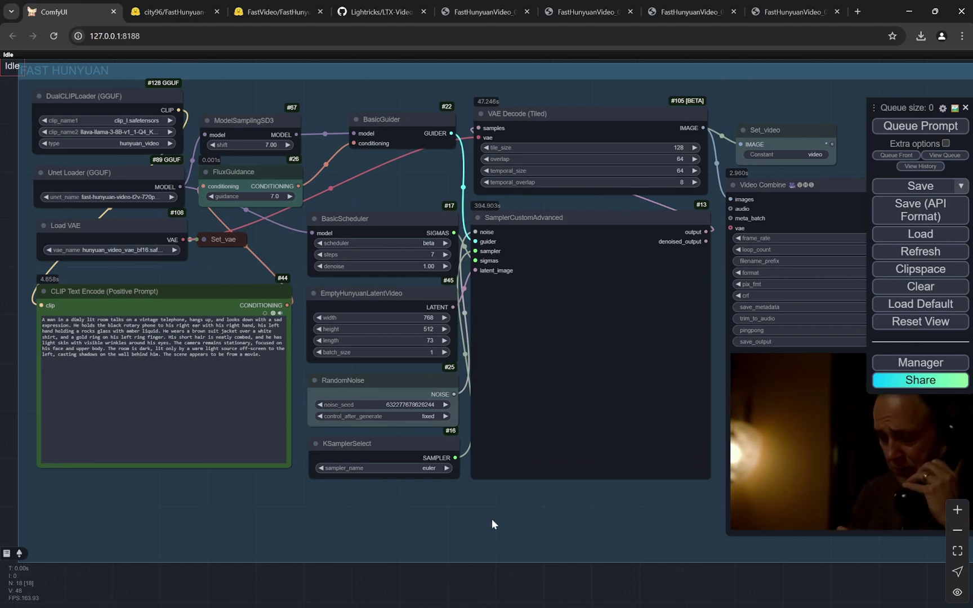
# Check the FastHunyuan-gguf file list, then bring the workflow nodes and video preview into view
pyautogui.click(160, 9)
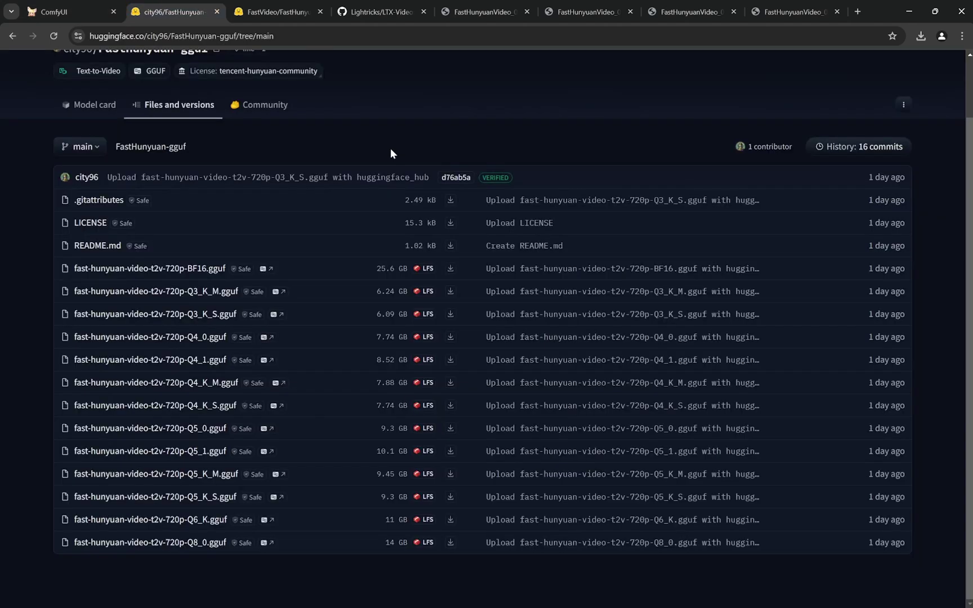
pyautogui.scroll(2, 396, 158)
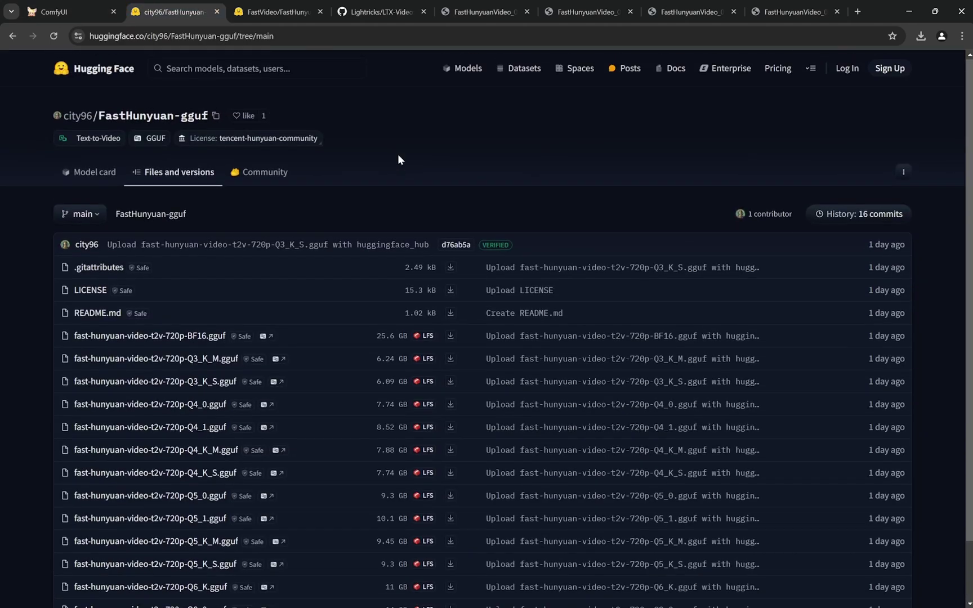
pyautogui.click(64, 10)
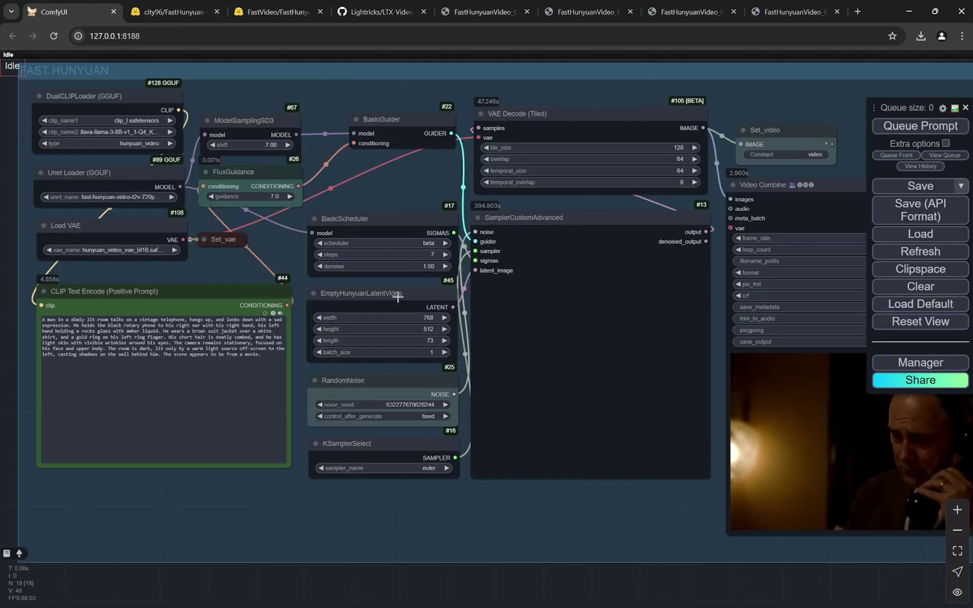
pyautogui.scroll(3, 479, 346)
pyautogui.scroll(-3, 457, 269)
pyautogui.scroll(6, 417, 243)
pyautogui.scroll(1, 417, 242)
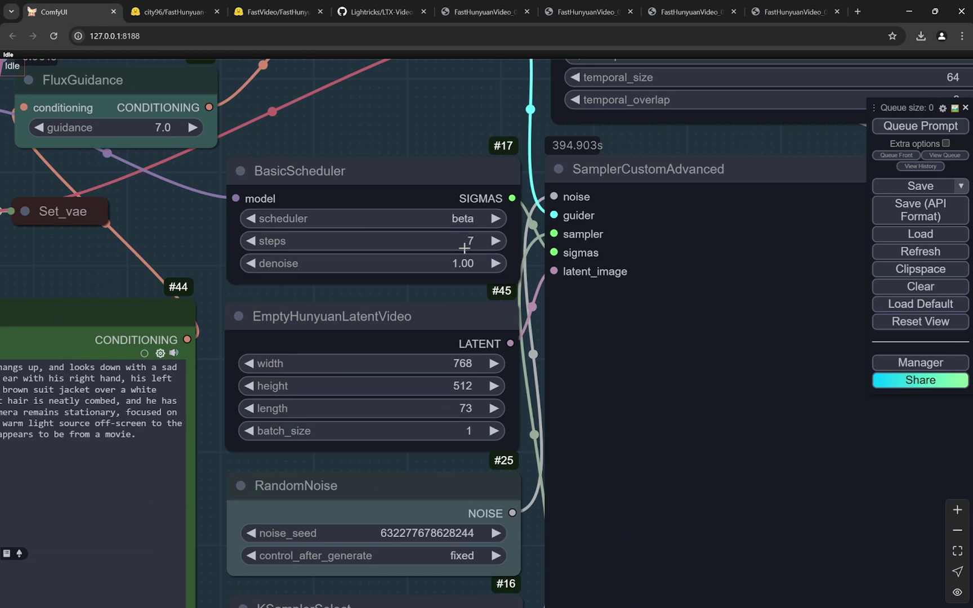
pyautogui.scroll(-5, 407, 161)
pyautogui.scroll(5, 708, 507)
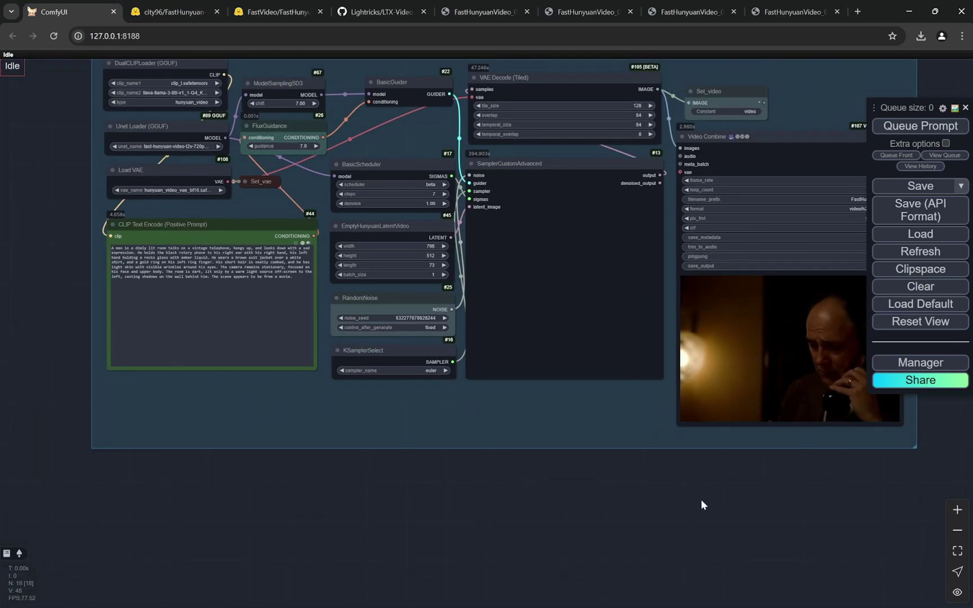
pyautogui.moveTo(738, 504); pyautogui.dragTo(653, 548)
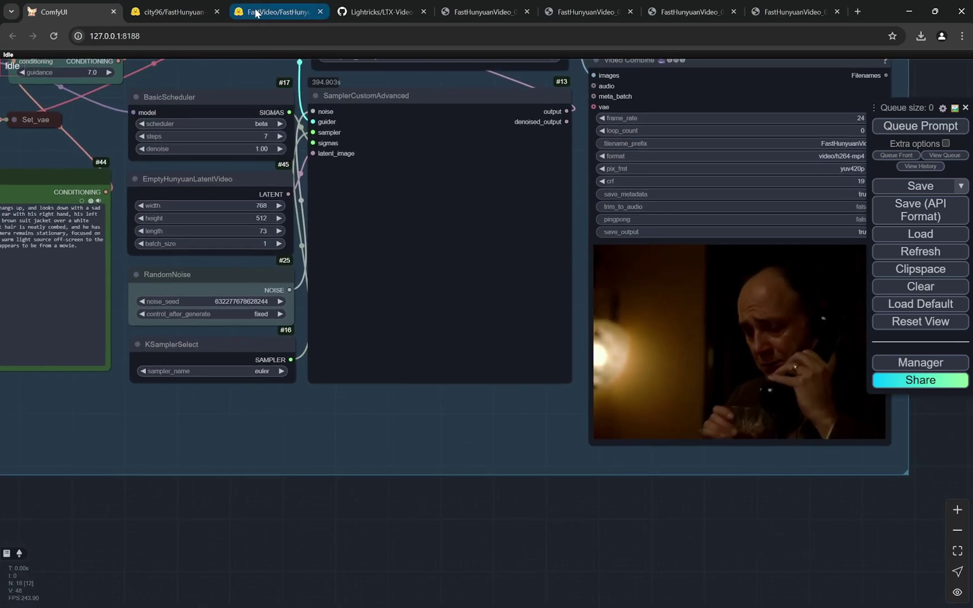
# Glance at the FastVideo/FastHunyuan model card, then pan the graph right and down
pyautogui.click(256, 13)
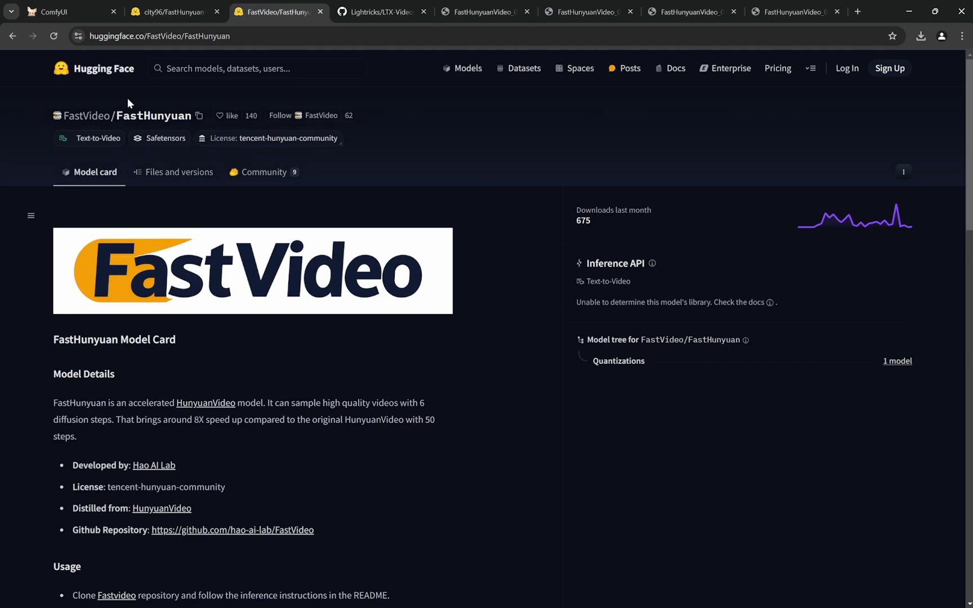
pyautogui.click(82, 11)
pyautogui.scroll(1, 424, 481)
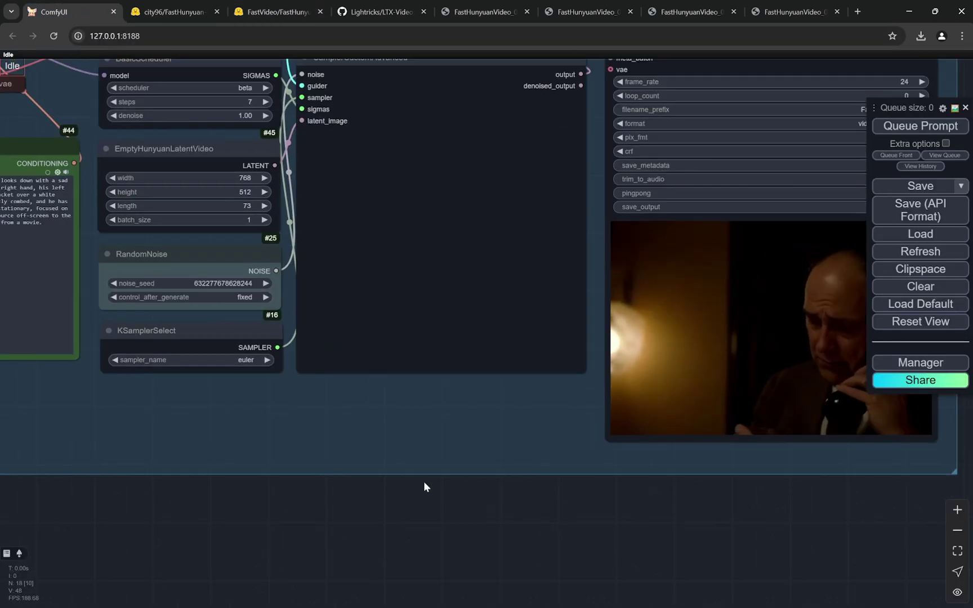
pyautogui.scroll(-5, 424, 482)
pyautogui.scroll(3, 675, 505)
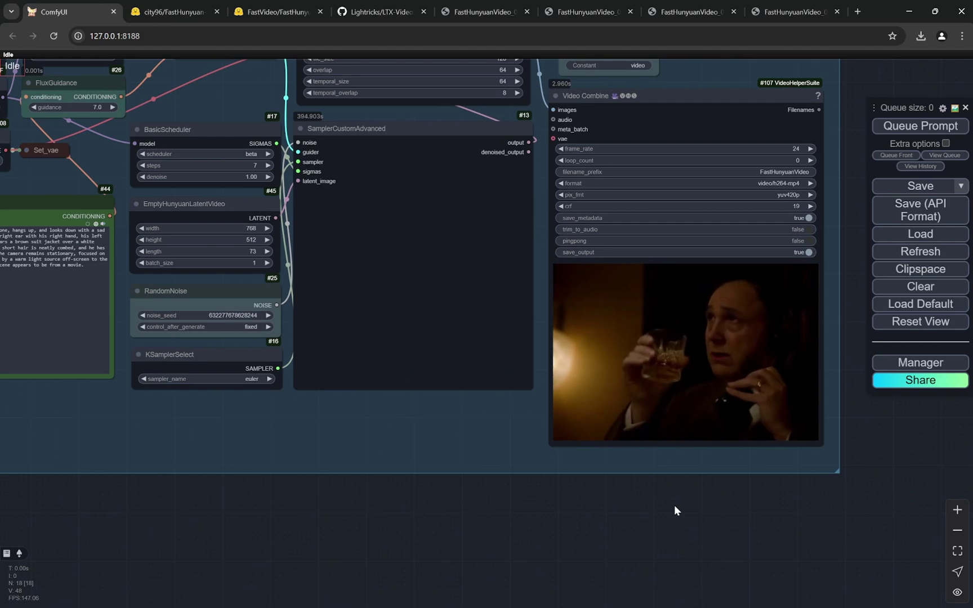
pyautogui.scroll(3, 270, 454)
pyautogui.moveTo(297, 433); pyautogui.dragTo(478, 488)
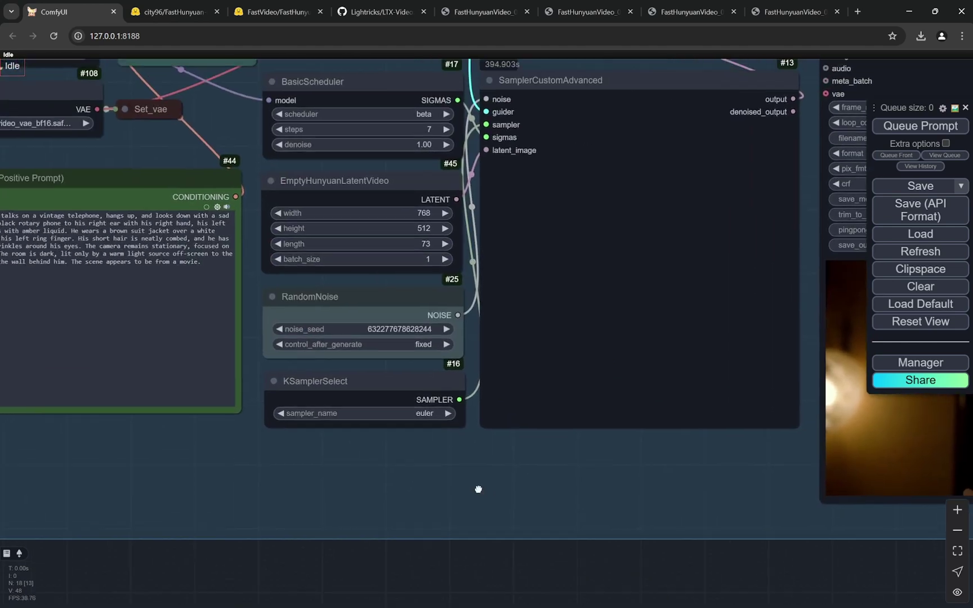
pyautogui.scroll(-3, 480, 494)
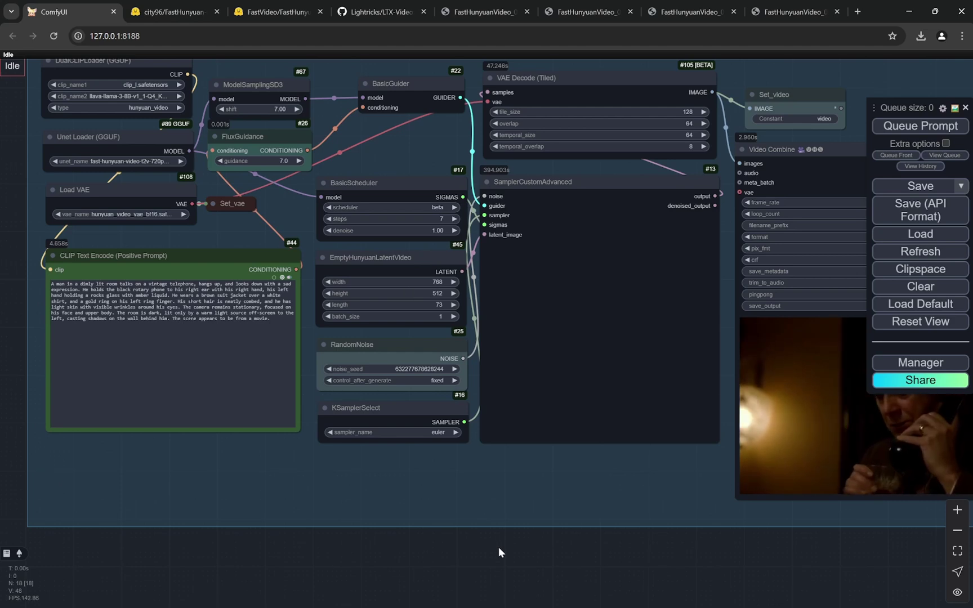
# Zoom around the graph until the FAST HUNYUAN group title is in view
pyautogui.scroll(6, 335, 291)
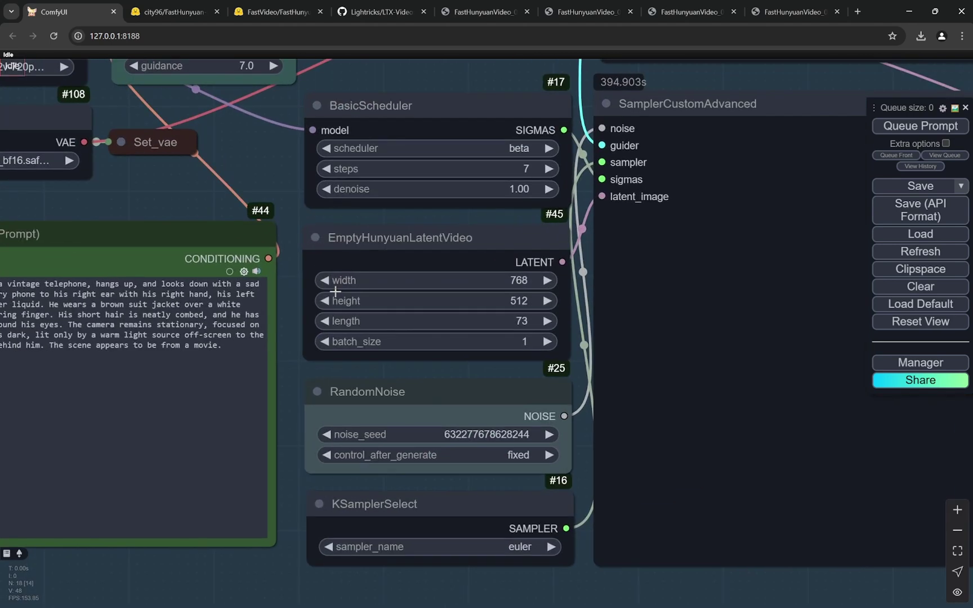
pyautogui.scroll(2, 522, 293)
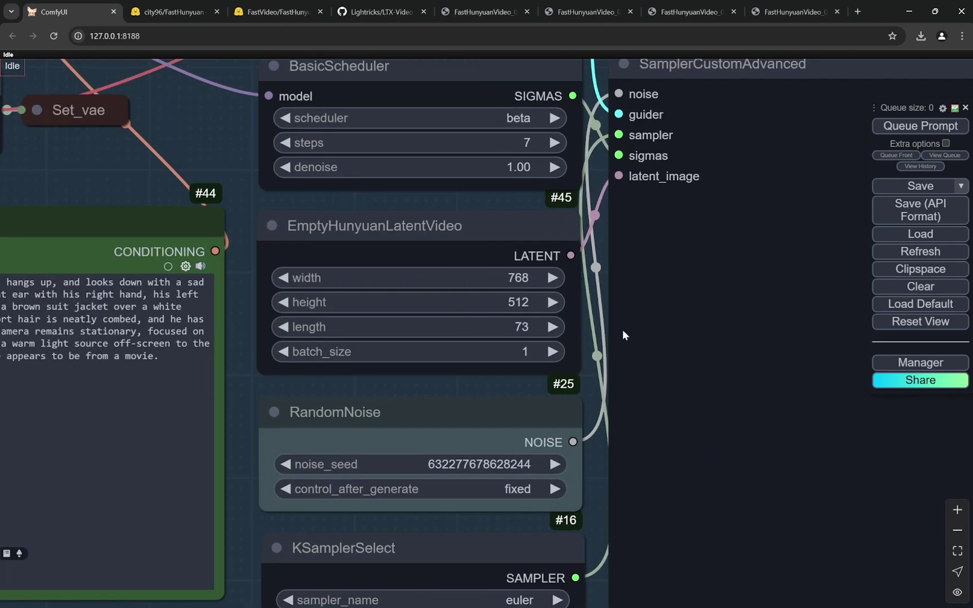
pyautogui.scroll(-6, 642, 331)
pyautogui.scroll(-3, 704, 290)
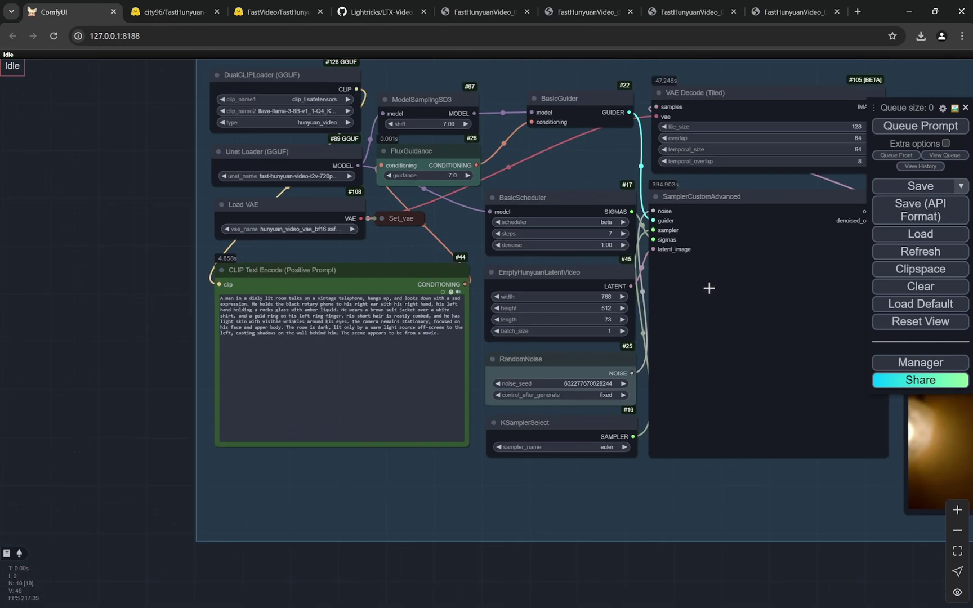
pyautogui.scroll(3, 202, 170)
pyautogui.scroll(3, 279, 205)
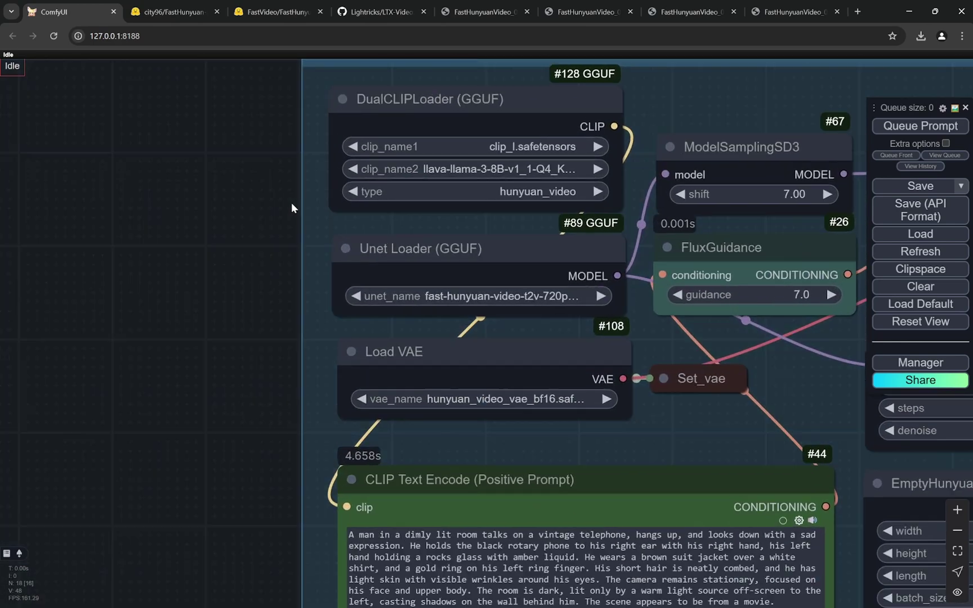
pyautogui.moveTo(291, 202); pyautogui.dragTo(259, 212)
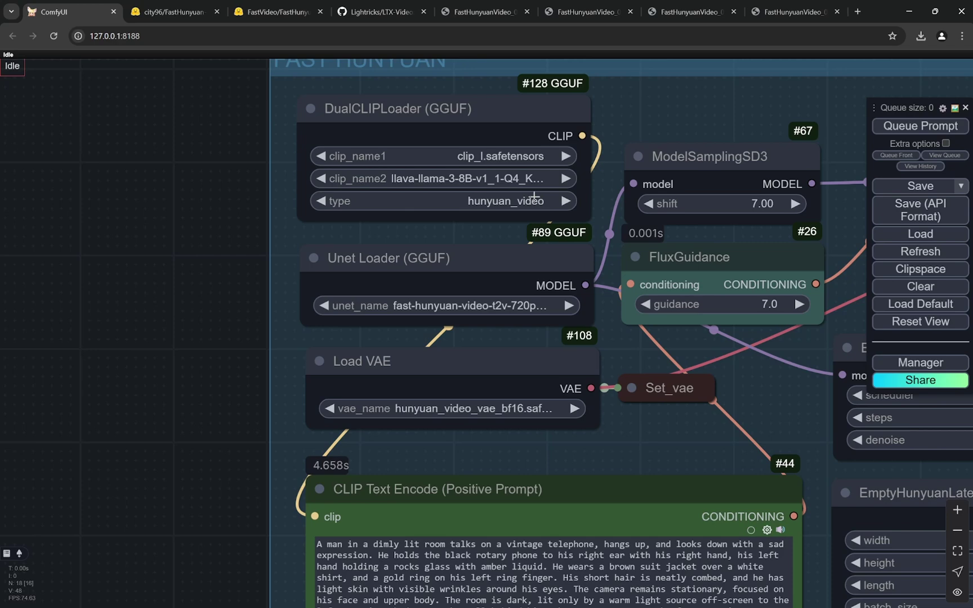
# Scroll through the city96/FastHunyuan-gguf quantized files, then return to the ComfyUI workflow
pyautogui.click(197, 12)
pyautogui.scroll(-2, 263, 310)
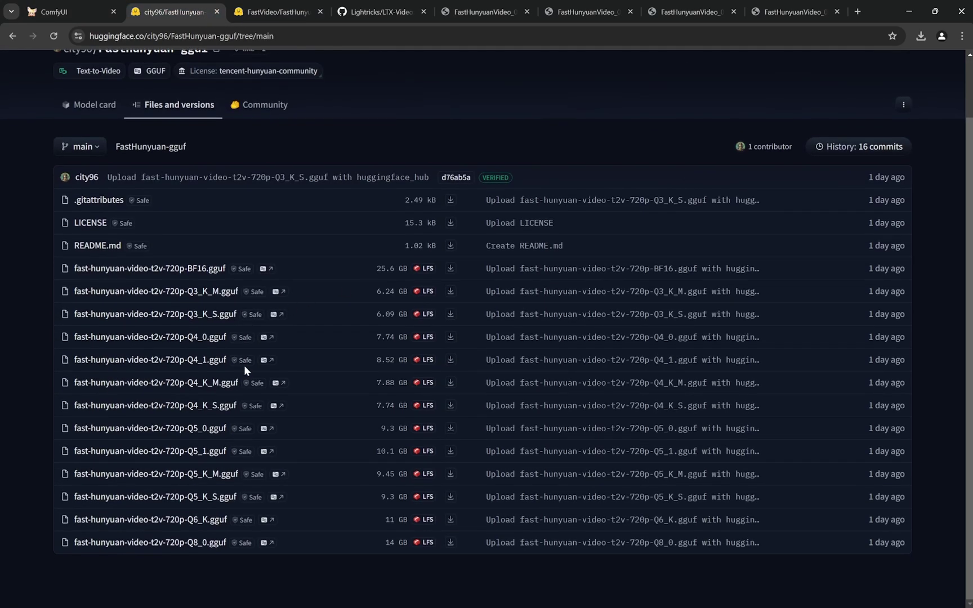
pyautogui.scroll(2, 257, 350)
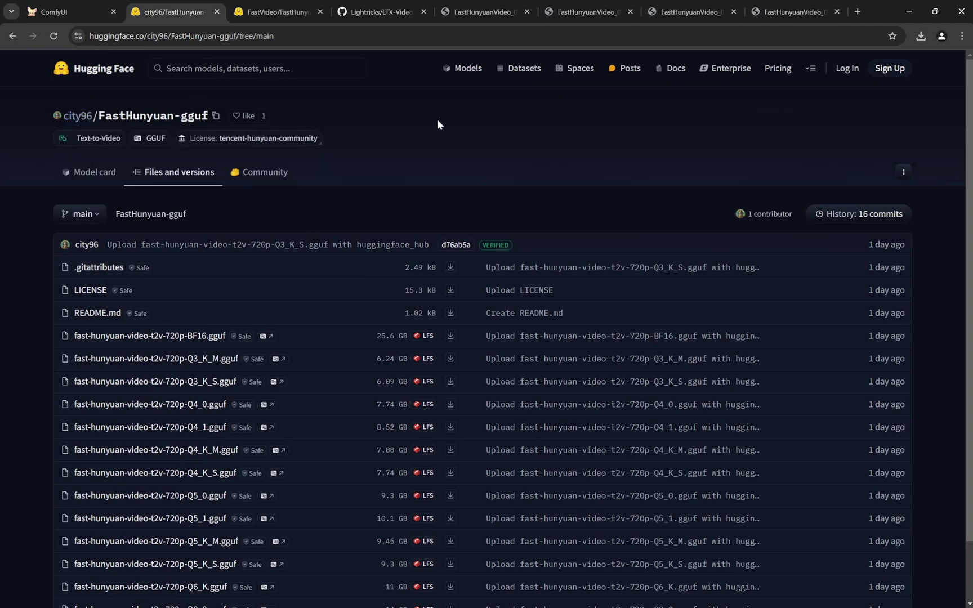
pyautogui.scroll(-1, 393, 168)
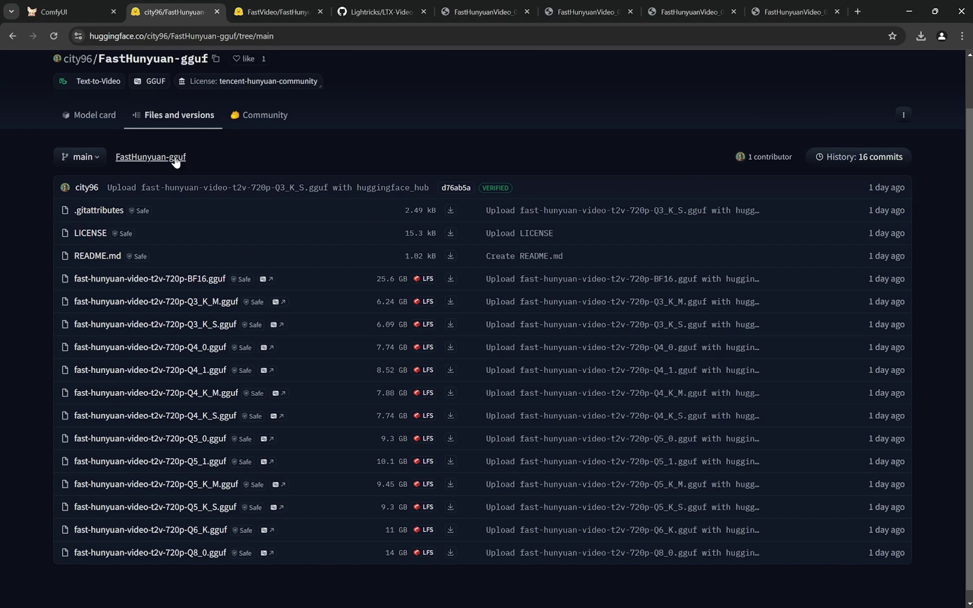
pyautogui.click(76, 11)
pyautogui.scroll(-3, 157, 299)
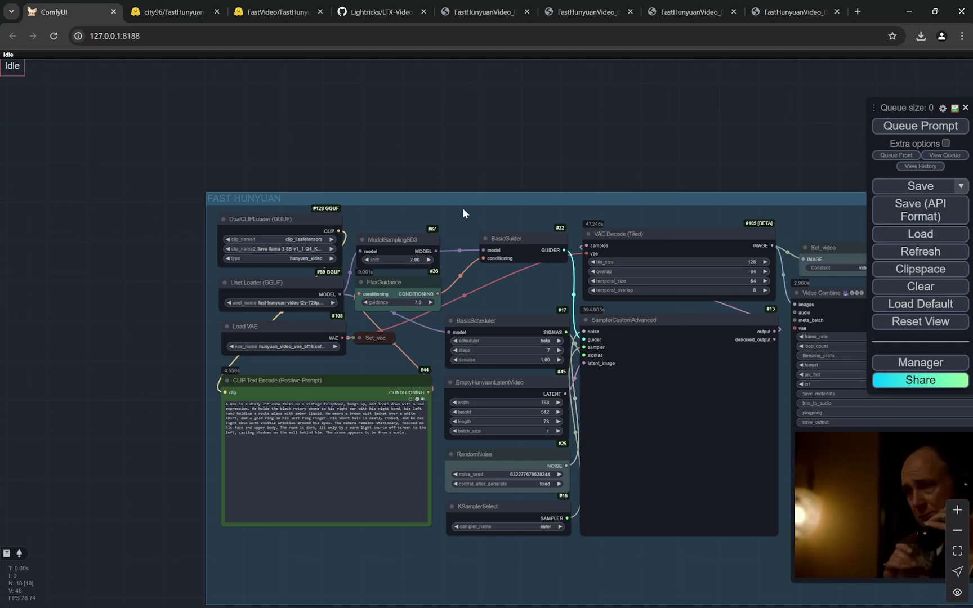
# Zoom in and out on the FAST HUNYUAN group to read its vintage-telephone positive prompt
pyautogui.scroll(3, 470, 209)
pyautogui.scroll(3, 371, 214)
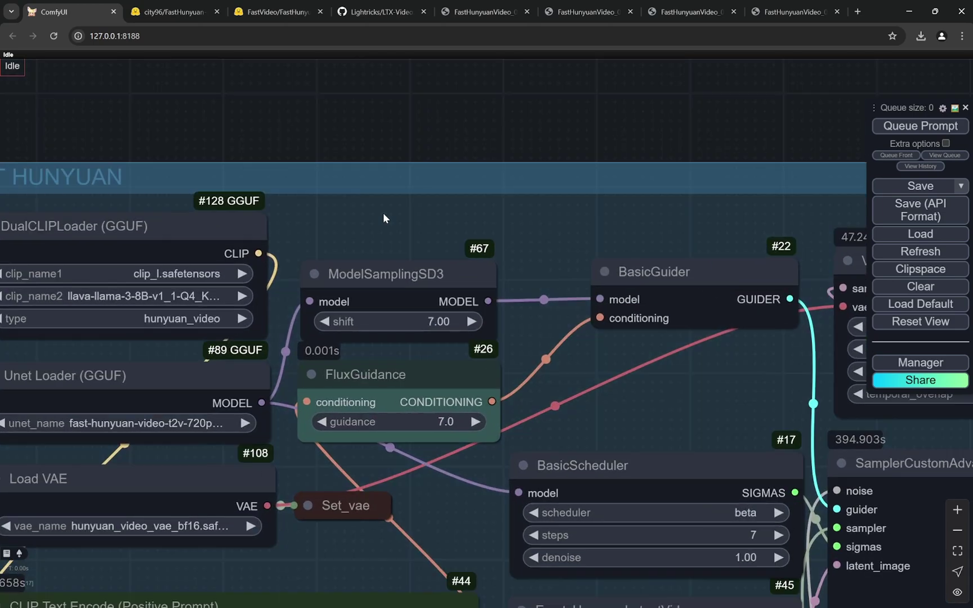
pyautogui.scroll(-7, 506, 421)
pyautogui.scroll(8, 454, 352)
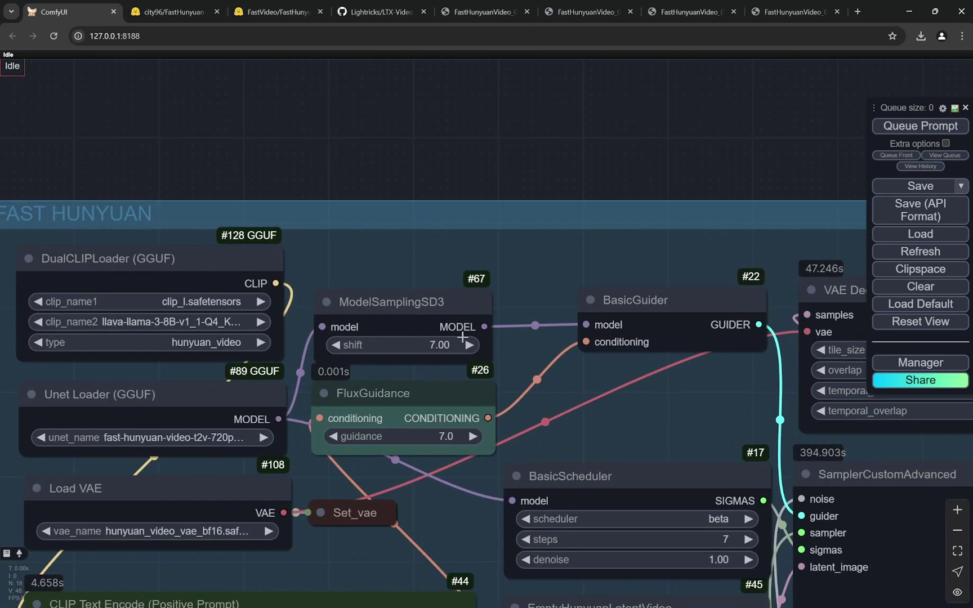
pyautogui.scroll(-5, 337, 143)
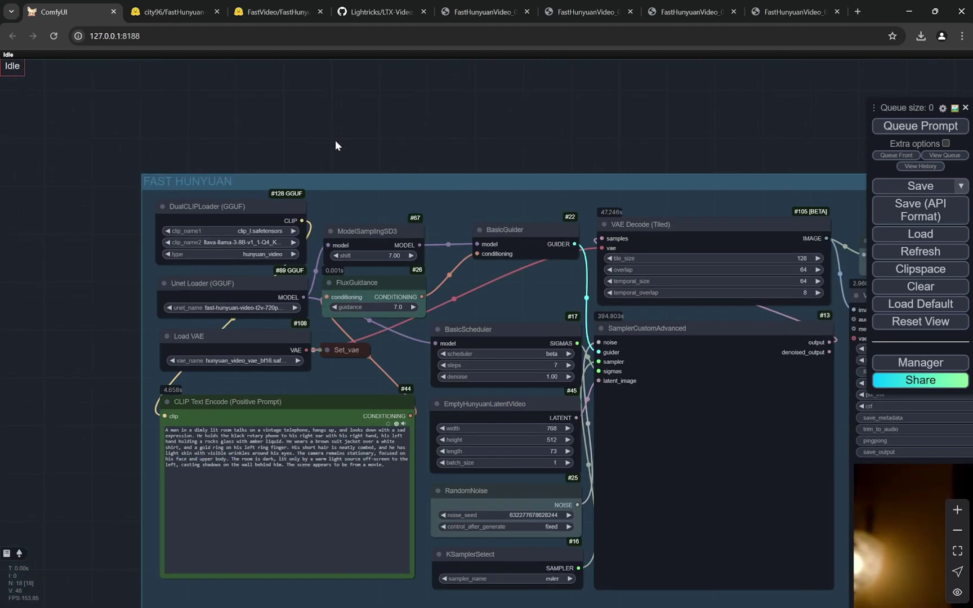
pyautogui.scroll(2, 391, 158)
pyautogui.scroll(4, 393, 155)
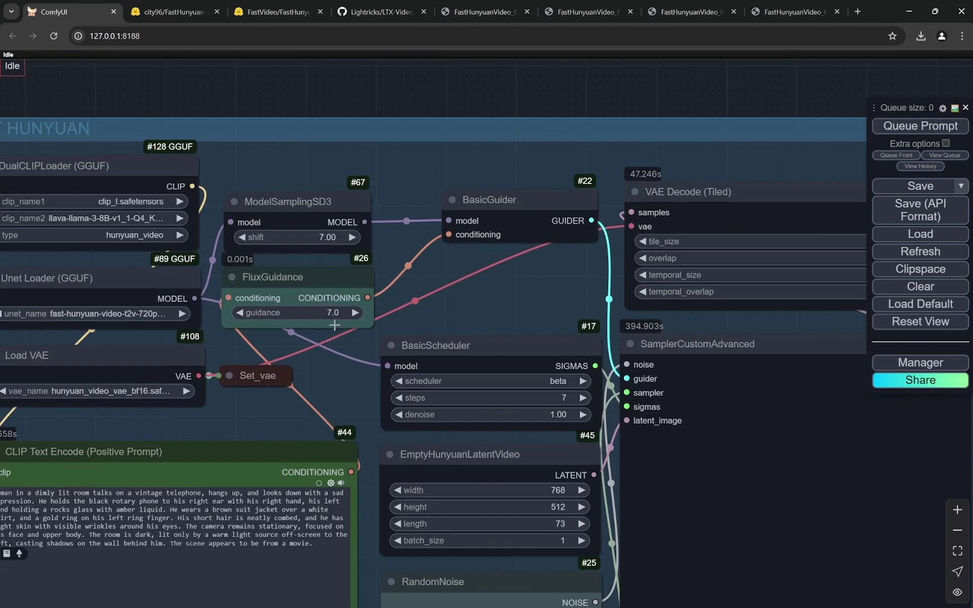
pyautogui.scroll(-3, 389, 93)
pyautogui.scroll(1, 387, 91)
pyautogui.scroll(-4, 387, 92)
pyautogui.scroll(2, 387, 91)
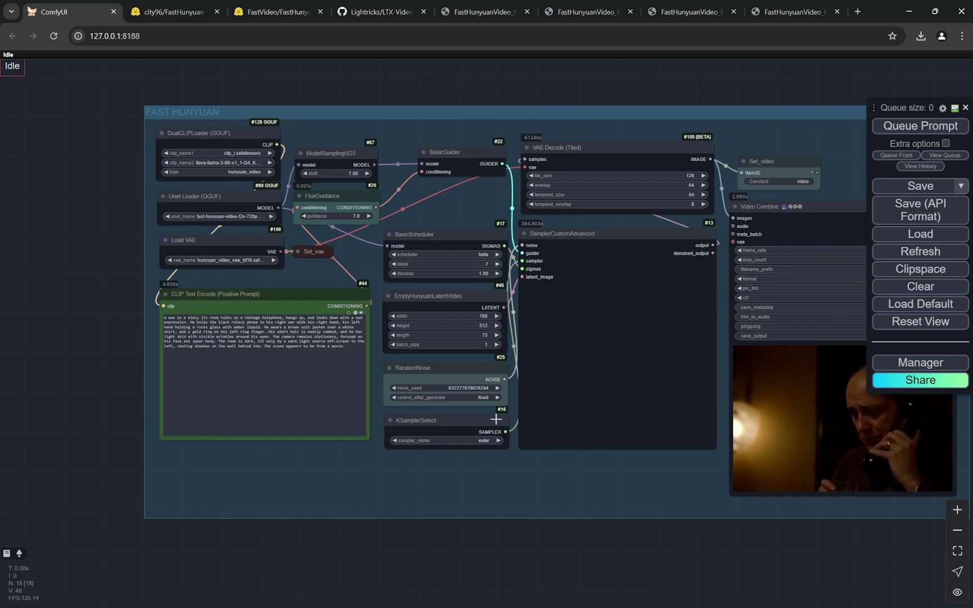
pyautogui.scroll(2, 497, 419)
pyautogui.scroll(-2, 380, 486)
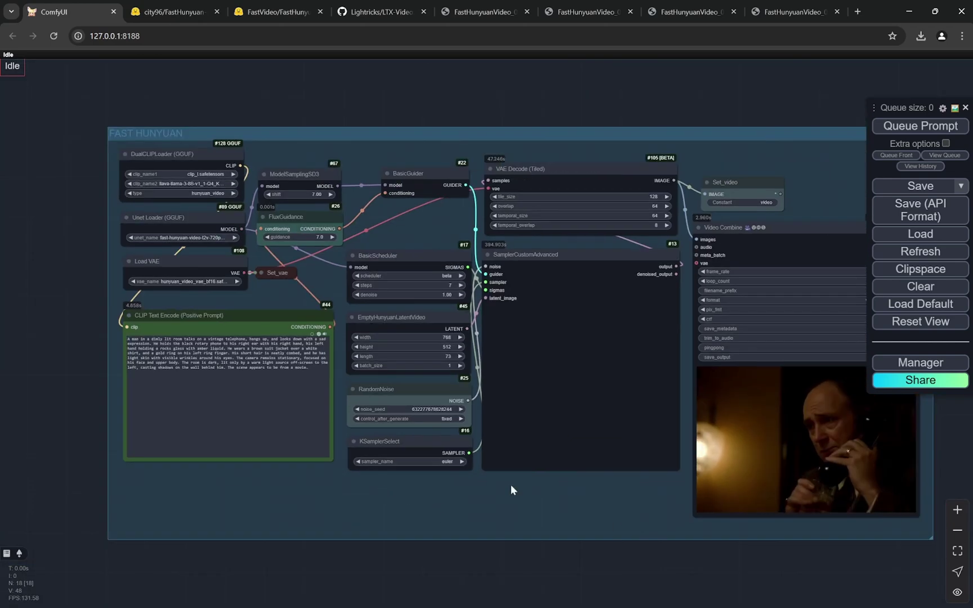
pyautogui.scroll(3, 56, 474)
pyautogui.scroll(2, 92, 305)
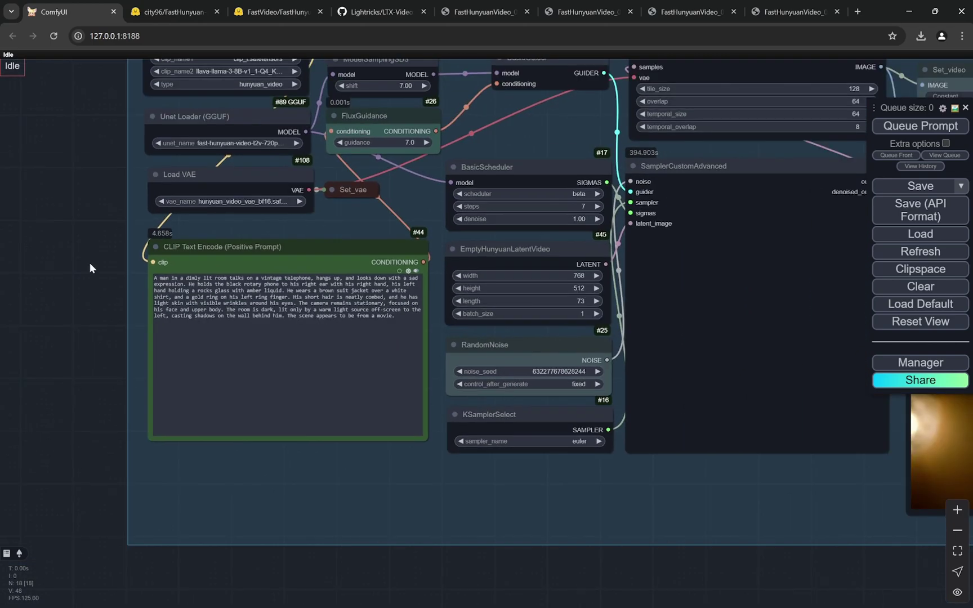
pyautogui.scroll(6, 137, 271)
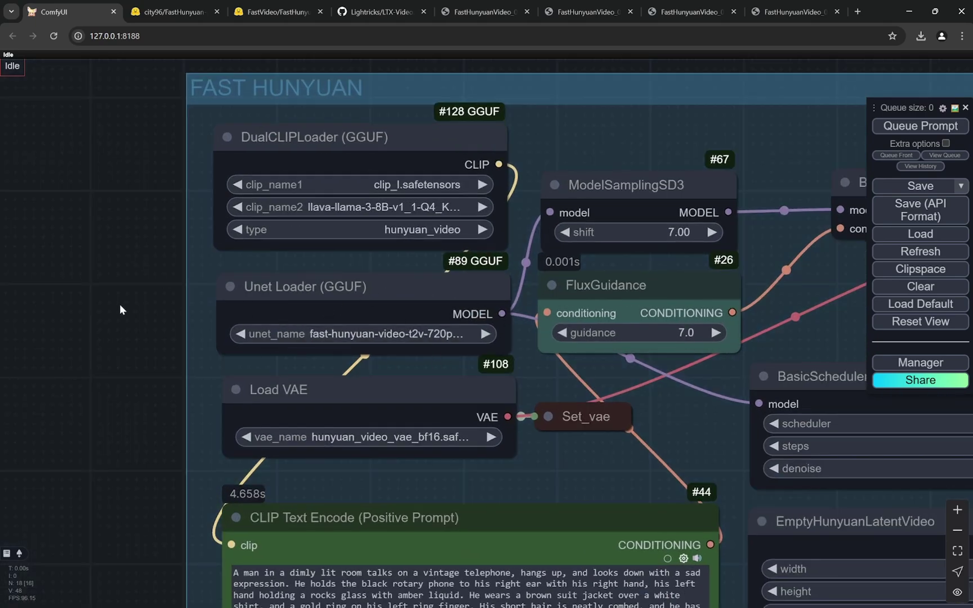
pyautogui.scroll(-5, 119, 304)
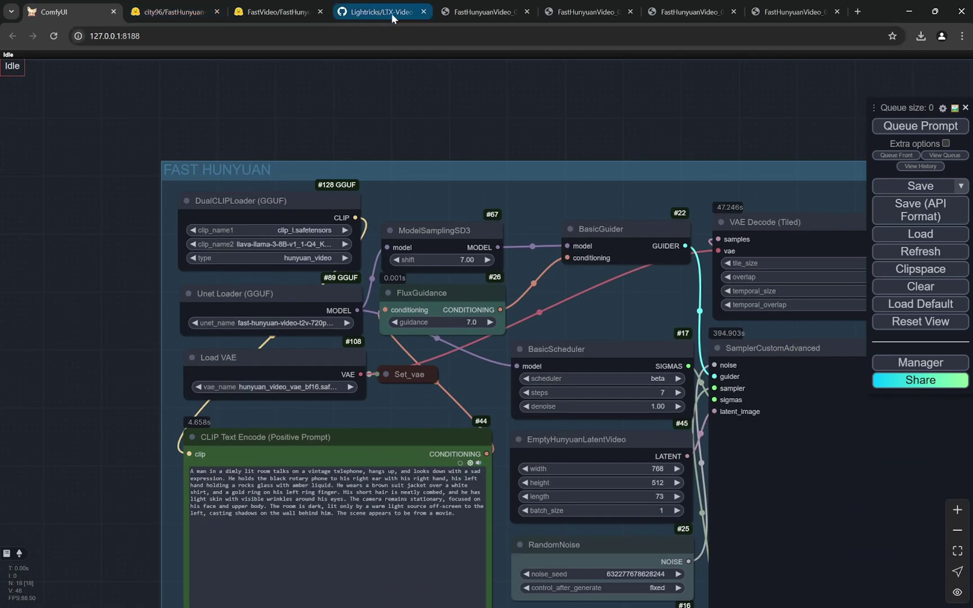
pyautogui.click(378, 13)
pyautogui.scroll(3, 396, 201)
pyautogui.scroll(-2, 424, 249)
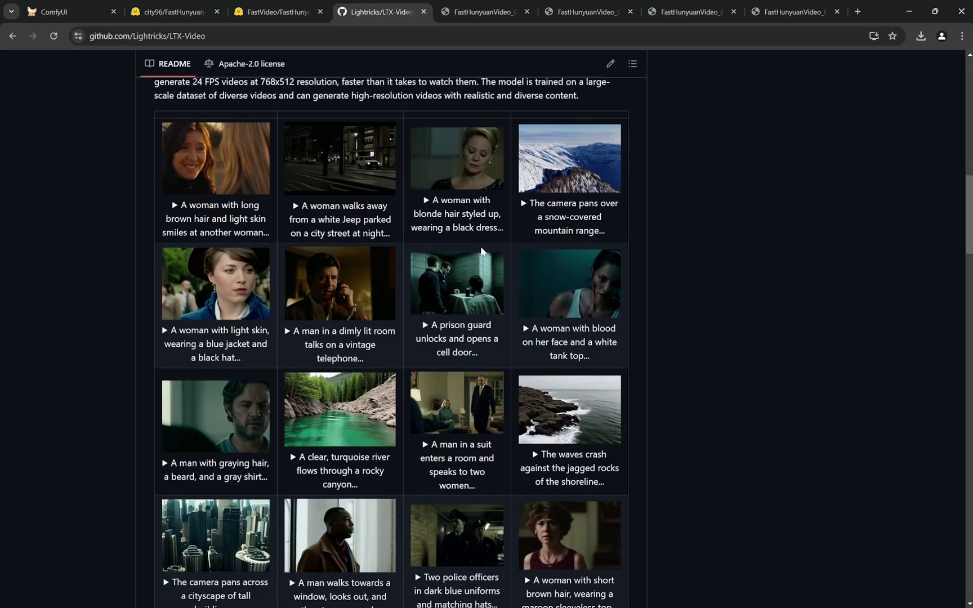
pyautogui.click(599, 345)
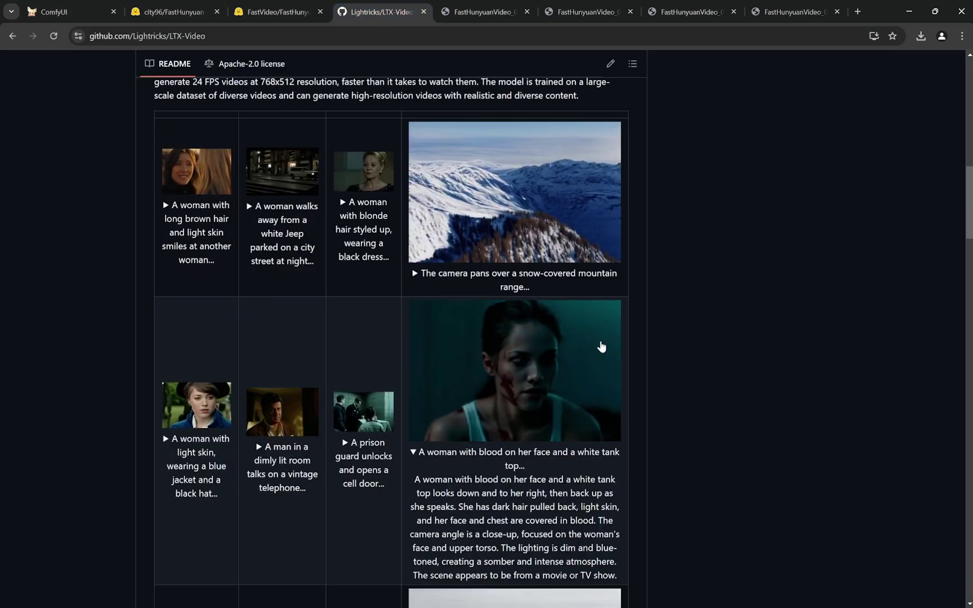
pyautogui.scroll(-3, 593, 338)
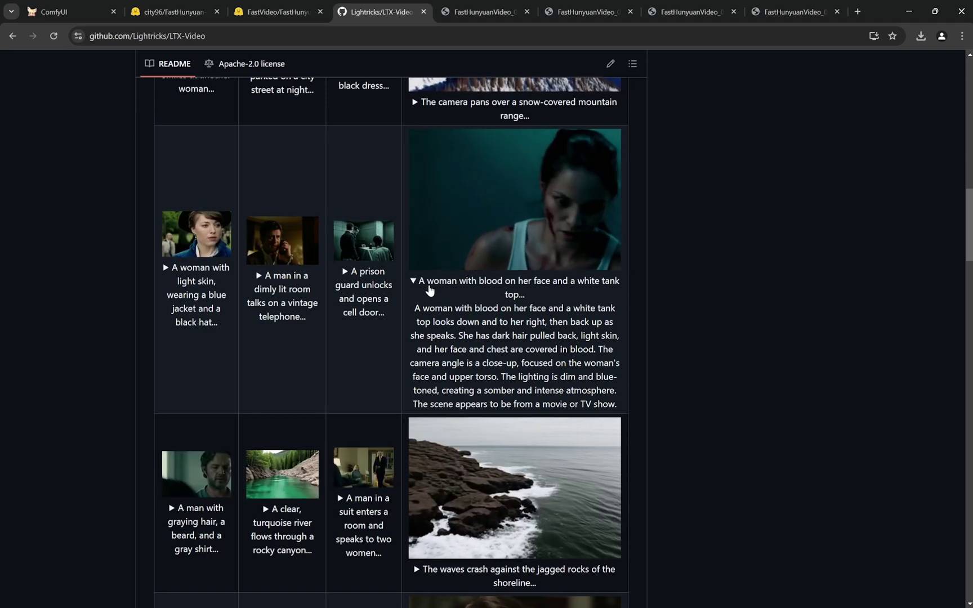
pyautogui.click(434, 291)
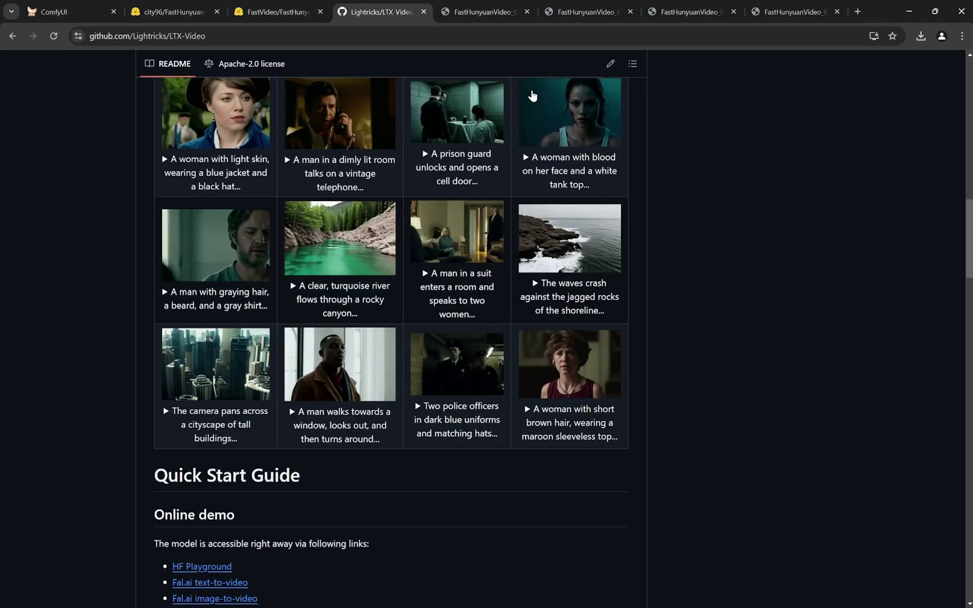
# Replay the FastHunyuanVideo_00004.mp4 output clip twice
pyautogui.click(478, 12)
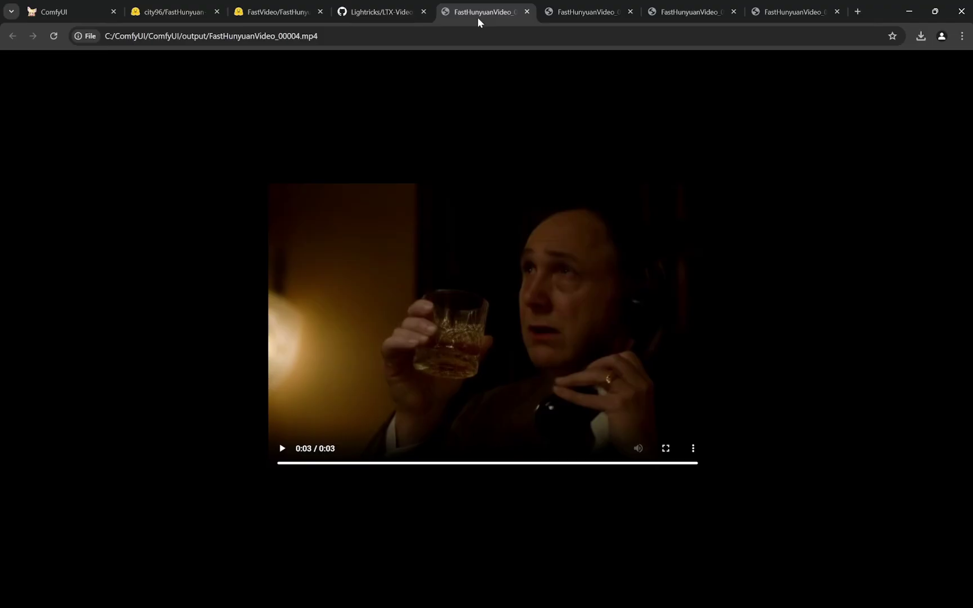
pyautogui.click(282, 448)
pyautogui.click(283, 450)
# Expand the full prompt of the LTX-Video 'A man in a dimly lit room' example
pyautogui.click(273, 16)
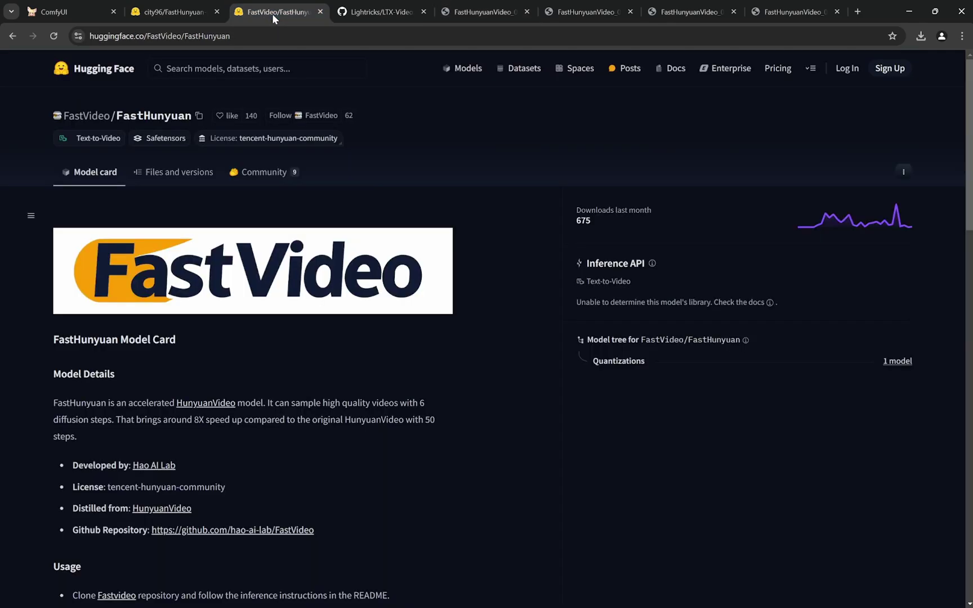
pyautogui.click(372, 15)
pyautogui.scroll(4, 367, 359)
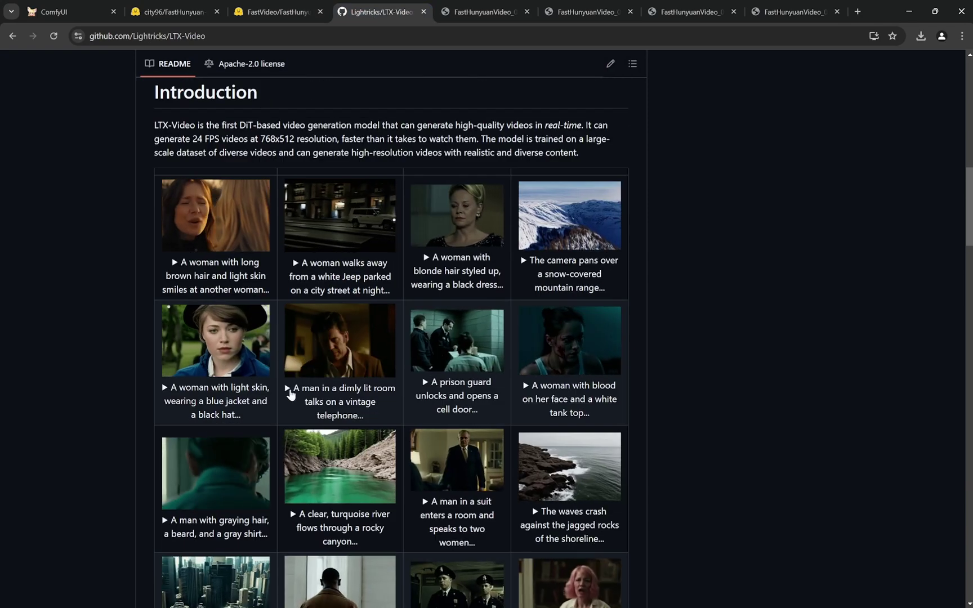
pyautogui.click(290, 390)
pyautogui.scroll(-1, 393, 398)
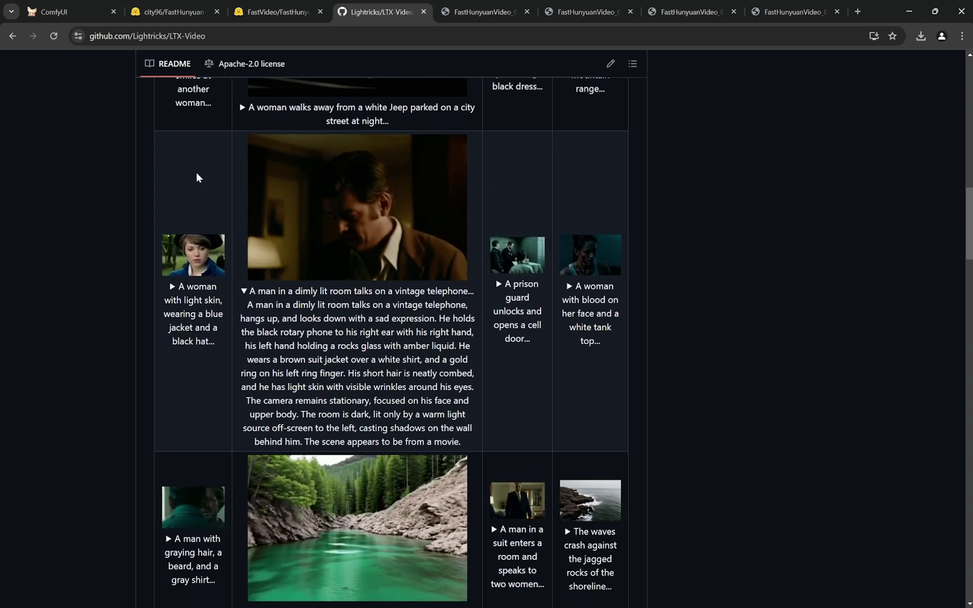
pyautogui.click(47, 11)
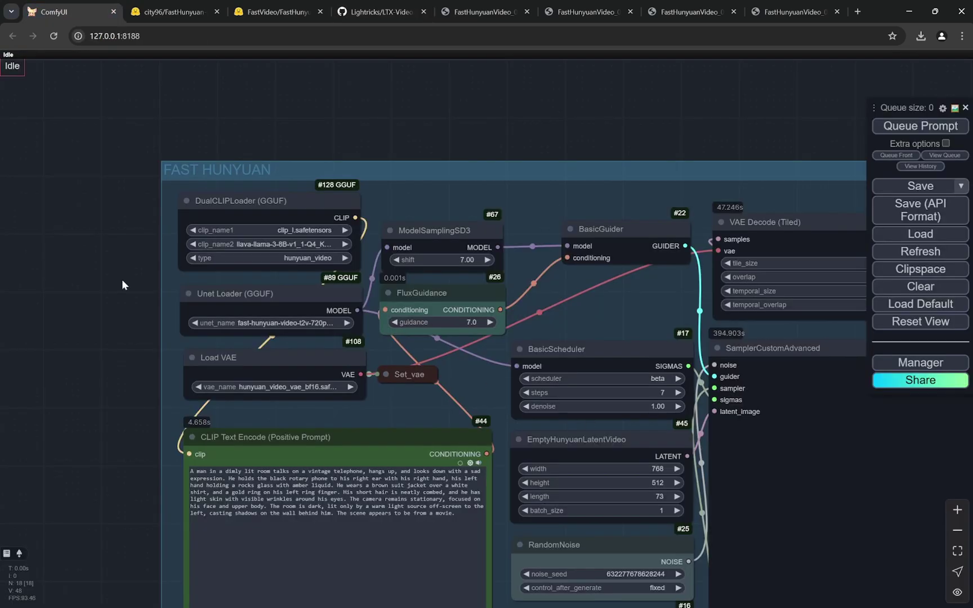
pyautogui.scroll(-5, 115, 285)
pyautogui.scroll(3, 521, 569)
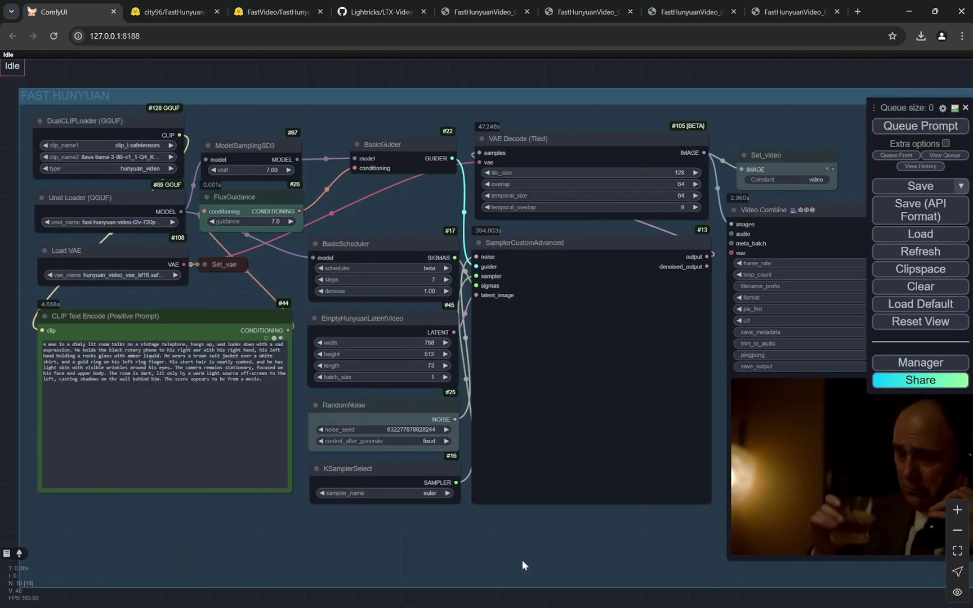
pyautogui.scroll(-2, 522, 560)
pyautogui.scroll(5, 459, 532)
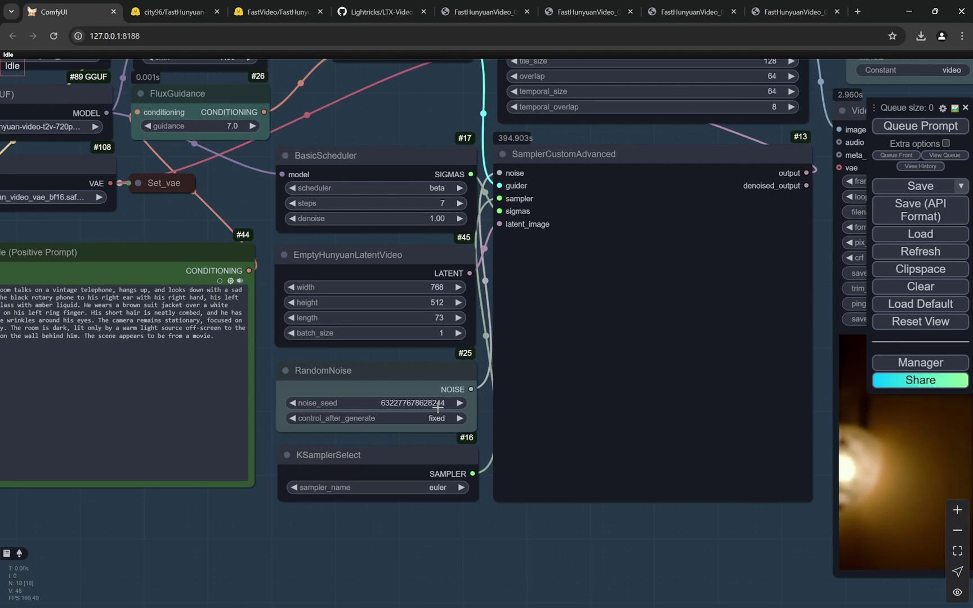
pyautogui.scroll(-5, 438, 408)
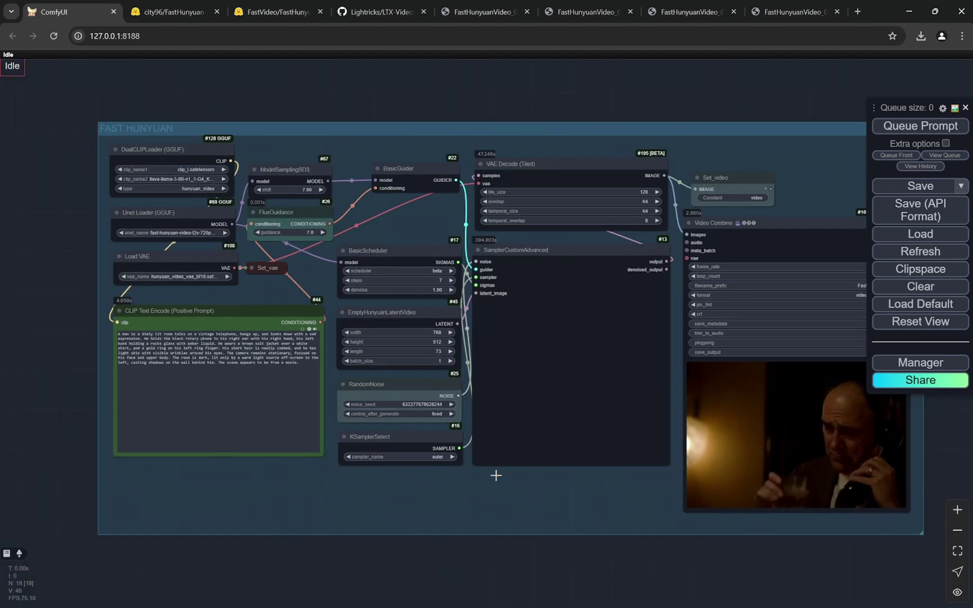
pyautogui.scroll(1, 538, 547)
pyautogui.scroll(1, 416, 498)
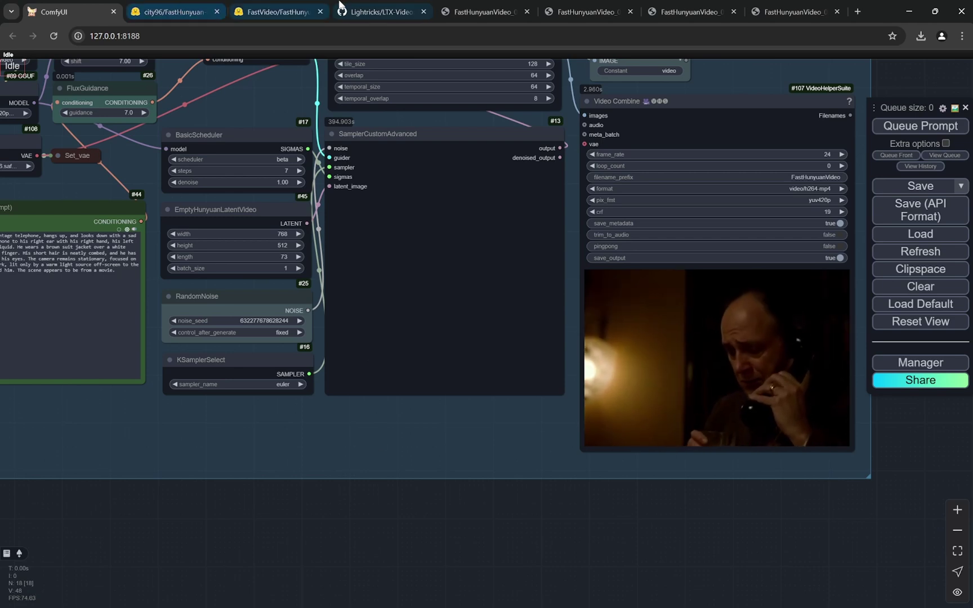
# Play the FastHunyuanVideo_00001.mp4 blue-lit woman clip, then return to the LTX-Video README
pyautogui.click(357, 10)
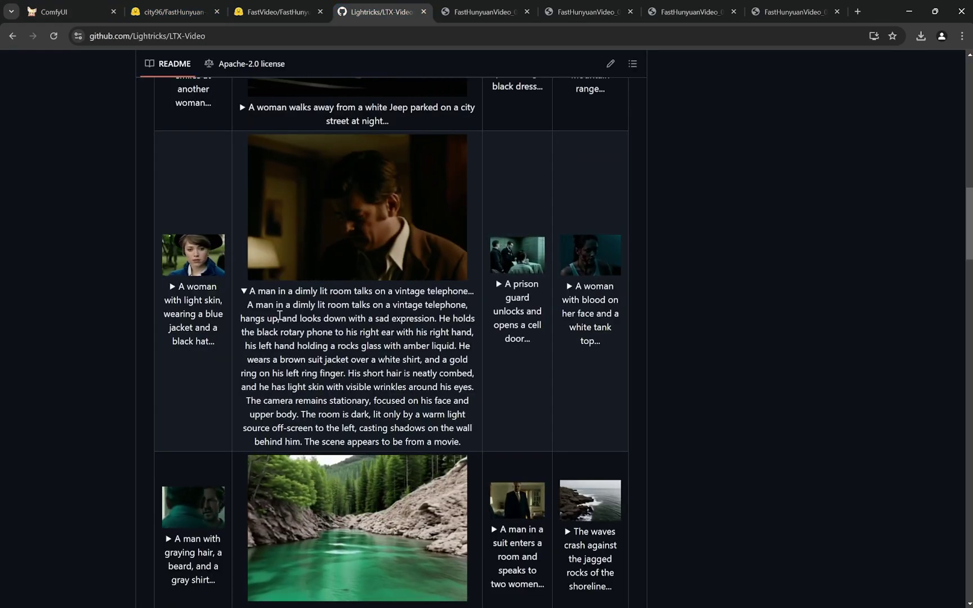
pyautogui.scroll(1, 482, 170)
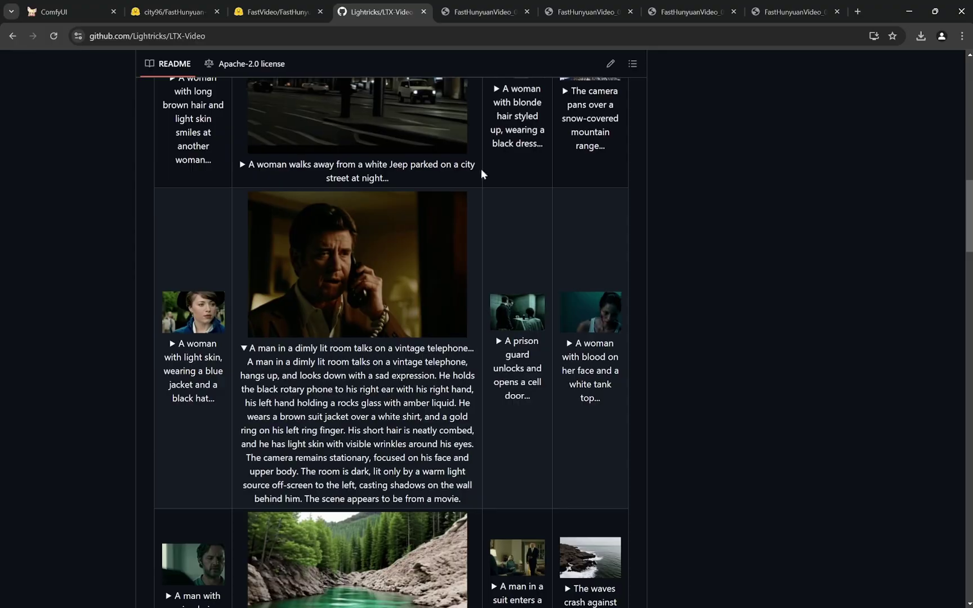
pyautogui.click(489, 17)
pyautogui.click(584, 13)
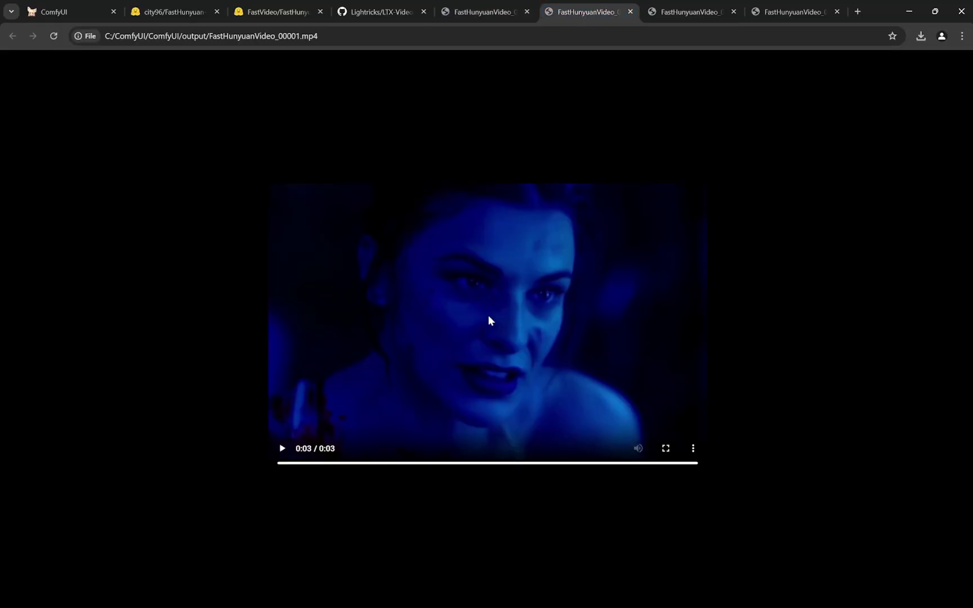
pyautogui.click(282, 449)
pyautogui.click(373, 11)
# Collapse the dimly lit room prompt and expand the 'A woman with blood on her face' prompt
pyautogui.click(251, 346)
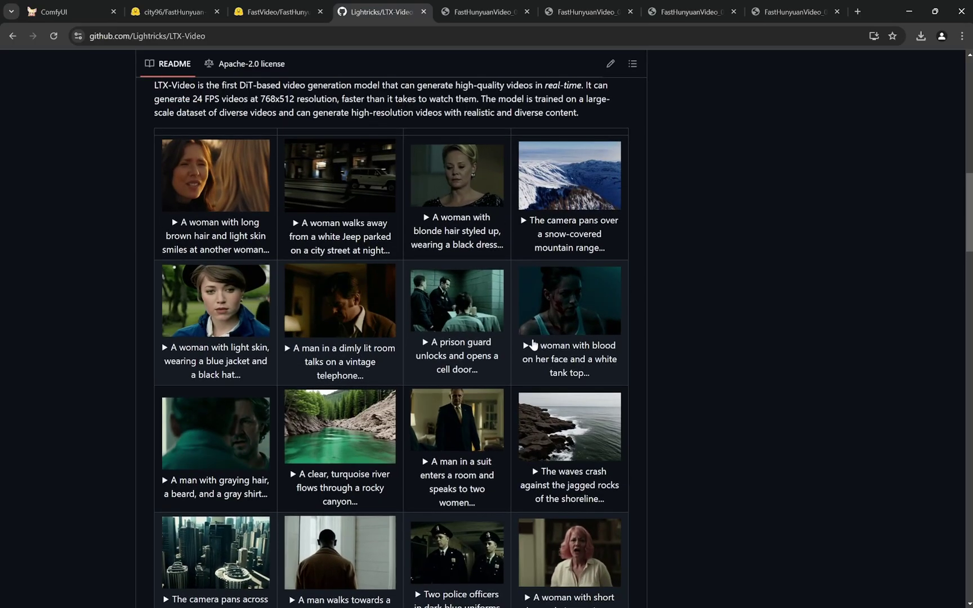
pyautogui.click(533, 345)
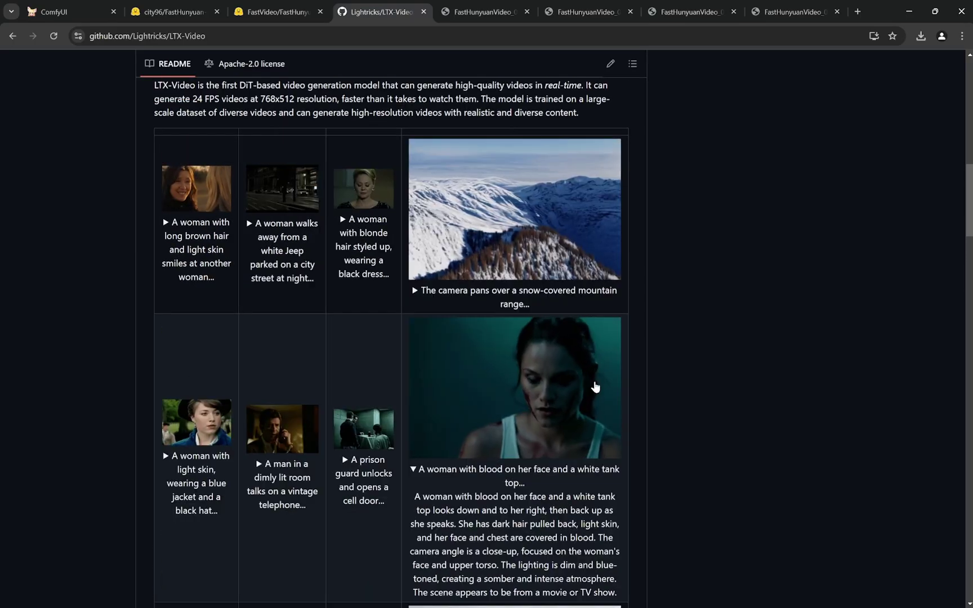
pyautogui.scroll(-2, 611, 355)
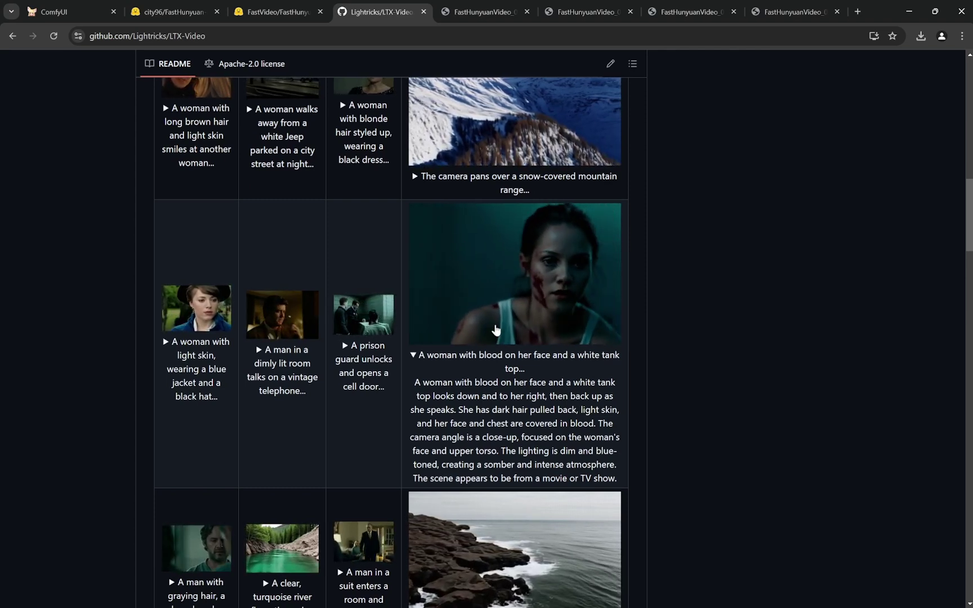
pyautogui.click(478, 15)
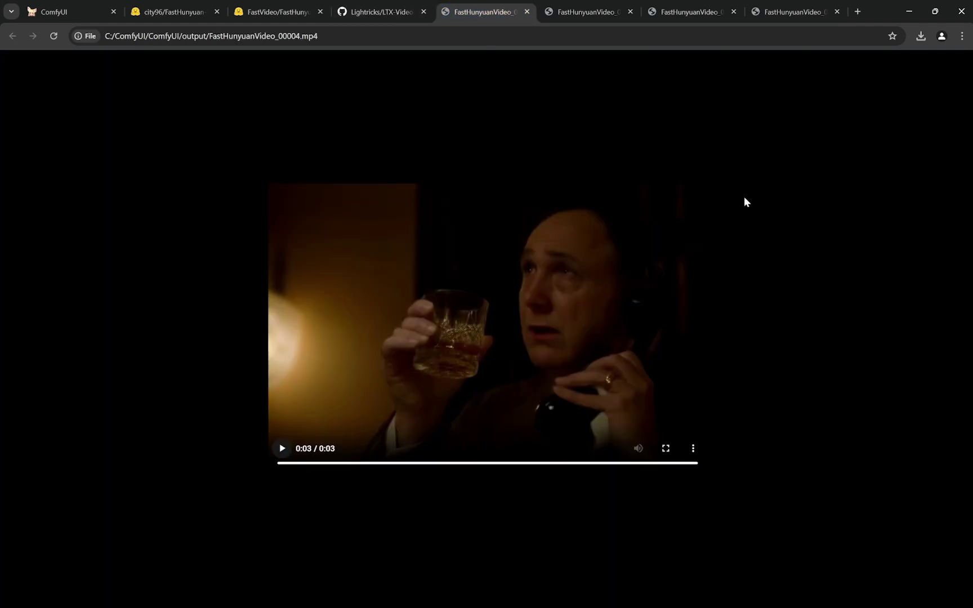
# Replay the FastHunyuanVideo_00001 blue-lit woman clip twice
pyautogui.click(578, 15)
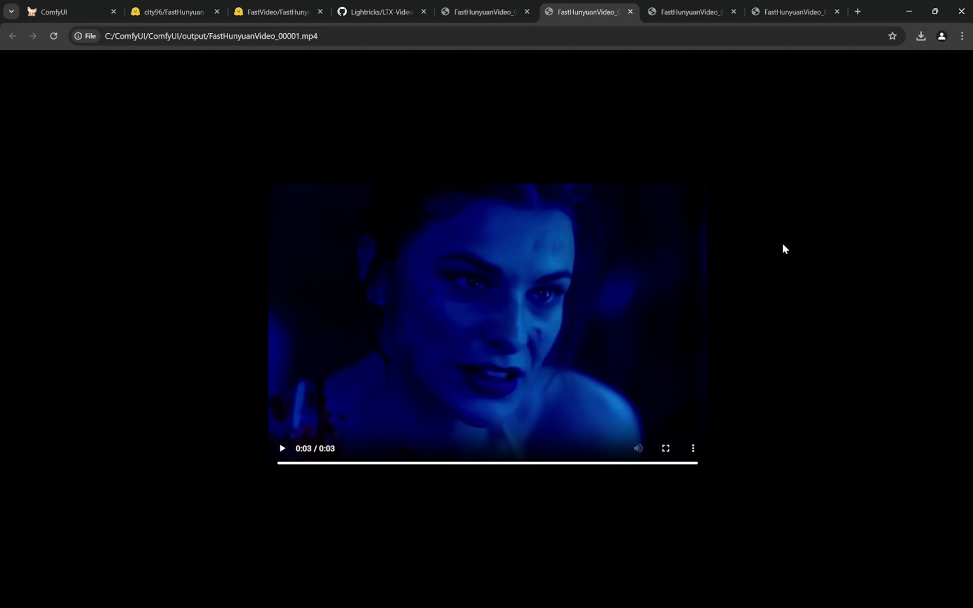
pyautogui.click(283, 449)
pyautogui.click(283, 450)
# Play the FastHunyuanVideo_00003 man-at-window clip, then go back to the LTX-Video README
pyautogui.click(676, 5)
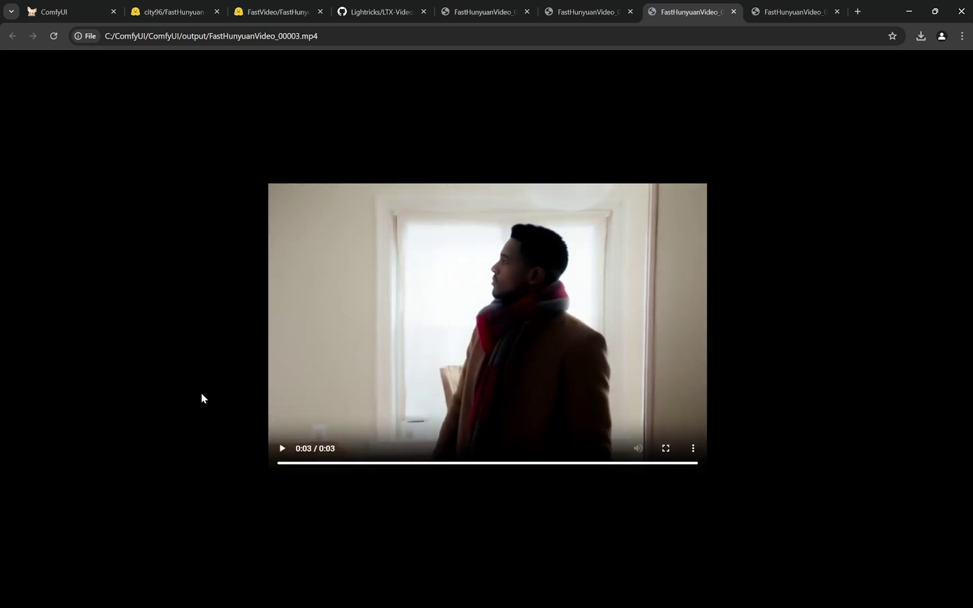
pyautogui.click(282, 449)
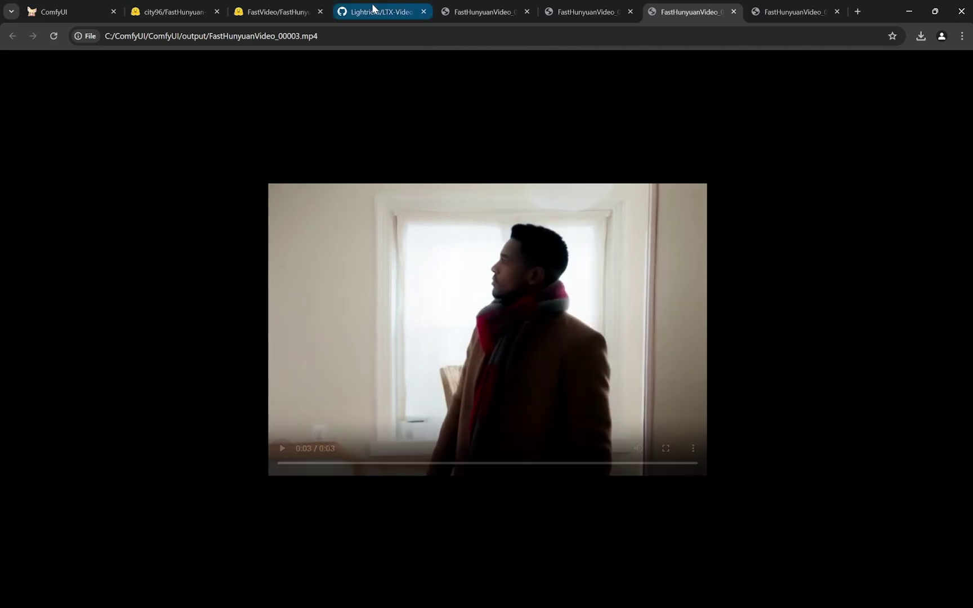
pyautogui.click(382, 11)
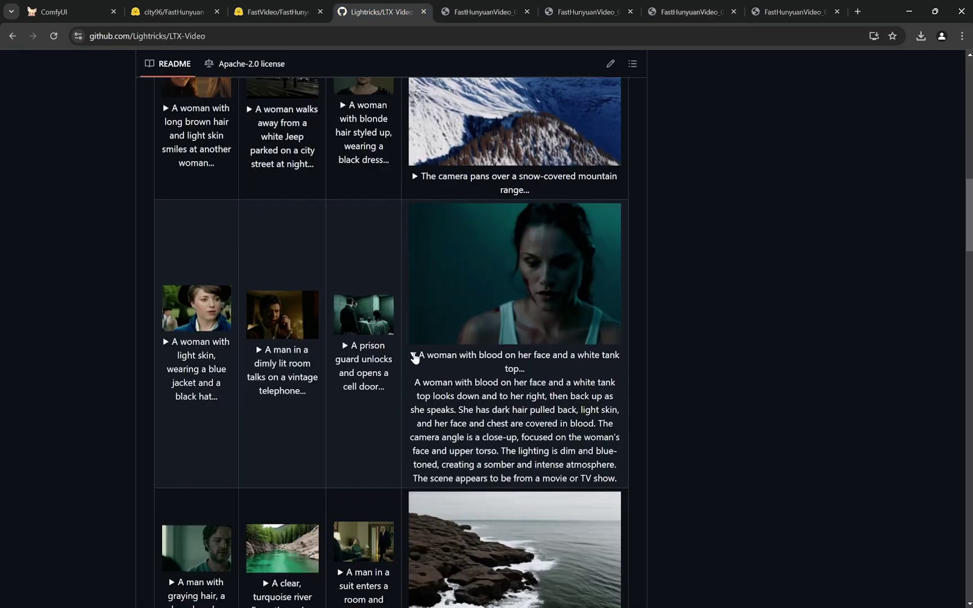
# Collapse the blood-faced woman's prompt and expand and read the full 'A man walks towards a window' prompt
pyautogui.click(415, 355)
pyautogui.scroll(-2, 444, 320)
pyautogui.click(302, 472)
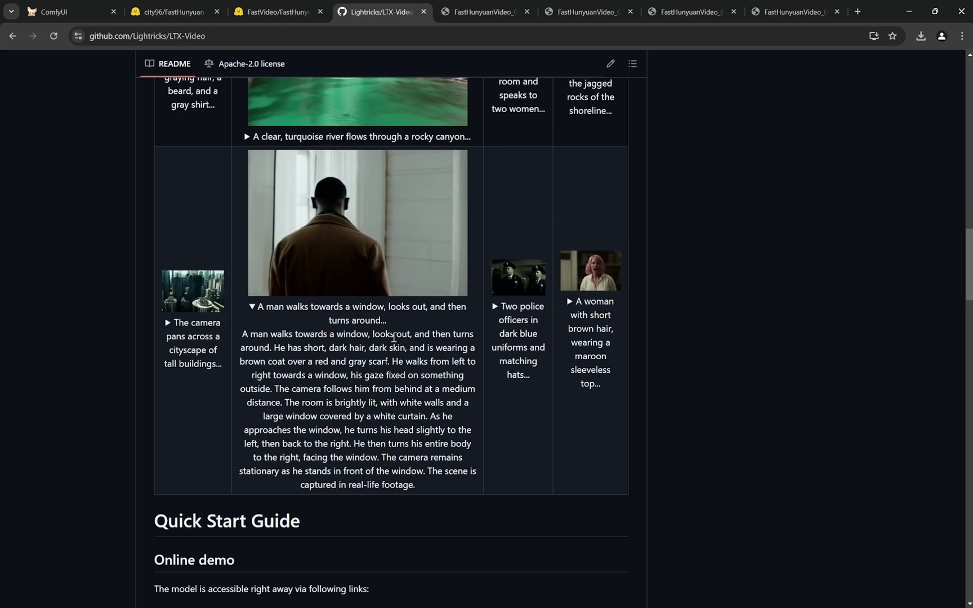
pyautogui.moveTo(274, 348); pyautogui.dragTo(398, 363)
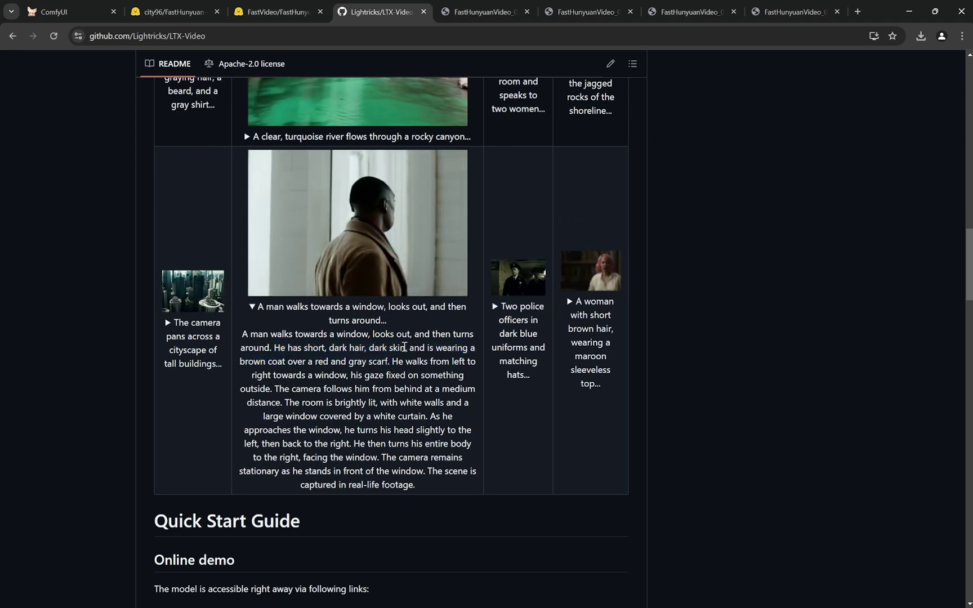
pyautogui.moveTo(401, 337); pyautogui.dragTo(426, 476)
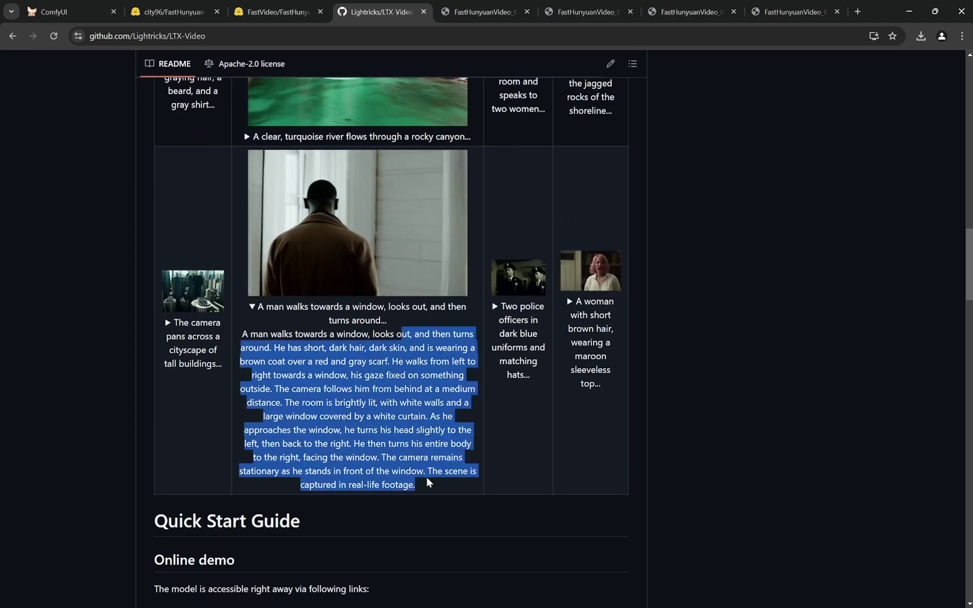
pyautogui.click(433, 445)
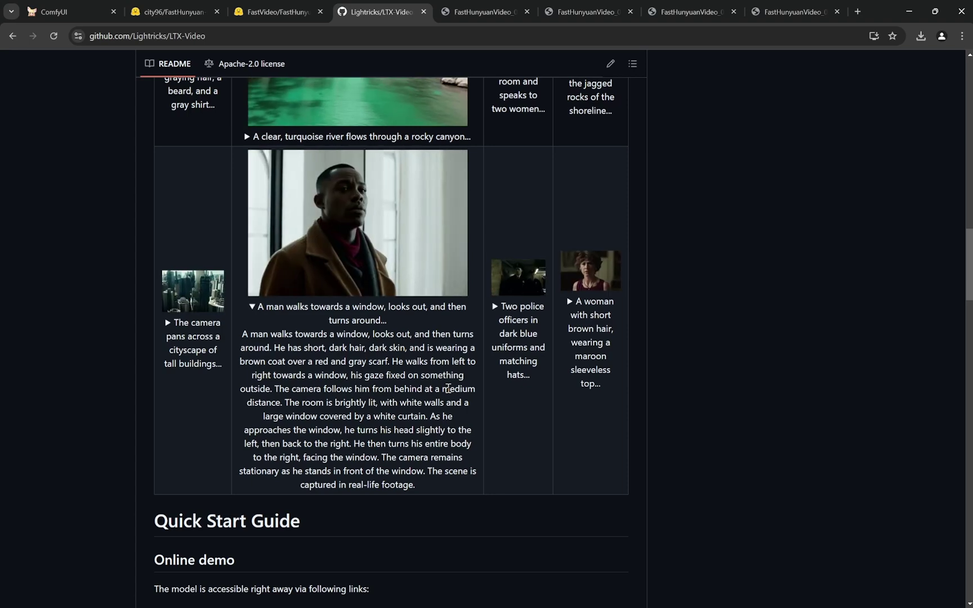
# Replay the FastHunyuanVideo_00003 man-at-window clip, then bring up the FastVideo/FastHunyuan model card
pyautogui.click(665, 13)
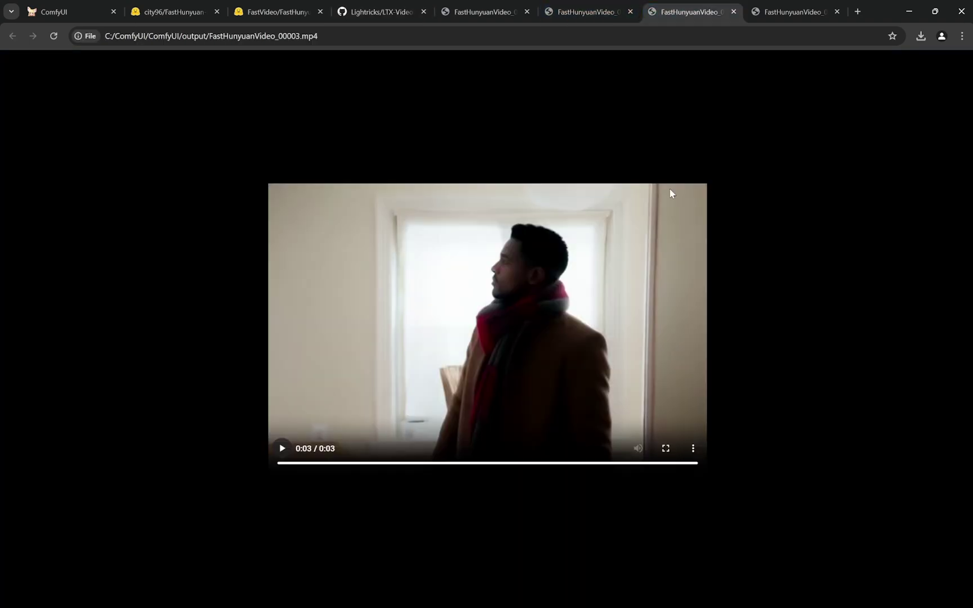
pyautogui.click(282, 448)
pyautogui.click(290, 20)
pyautogui.click(361, 17)
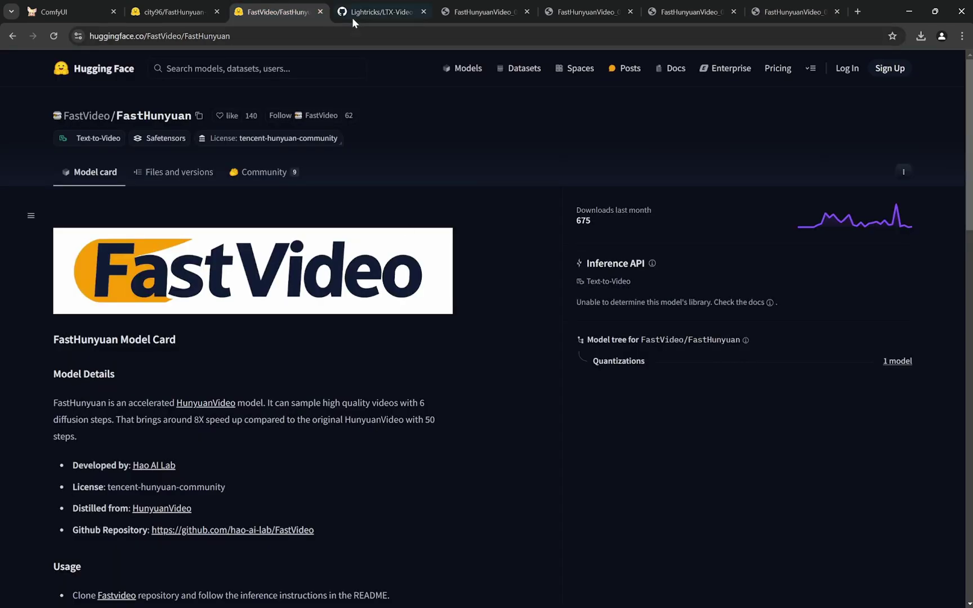
# Expand the 'A man with graying hair…' prompt in the LTX-Video gallery, then view the FastHunyuanVideo_00002 clip
pyautogui.click(358, 13)
pyautogui.scroll(4, 225, 394)
pyautogui.click(186, 336)
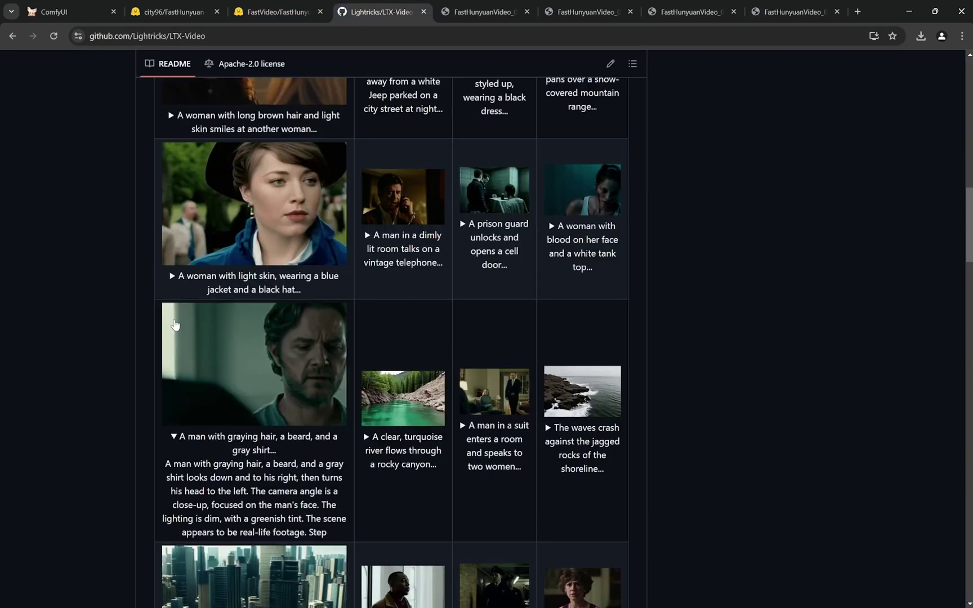
pyautogui.scroll(-3, 309, 198)
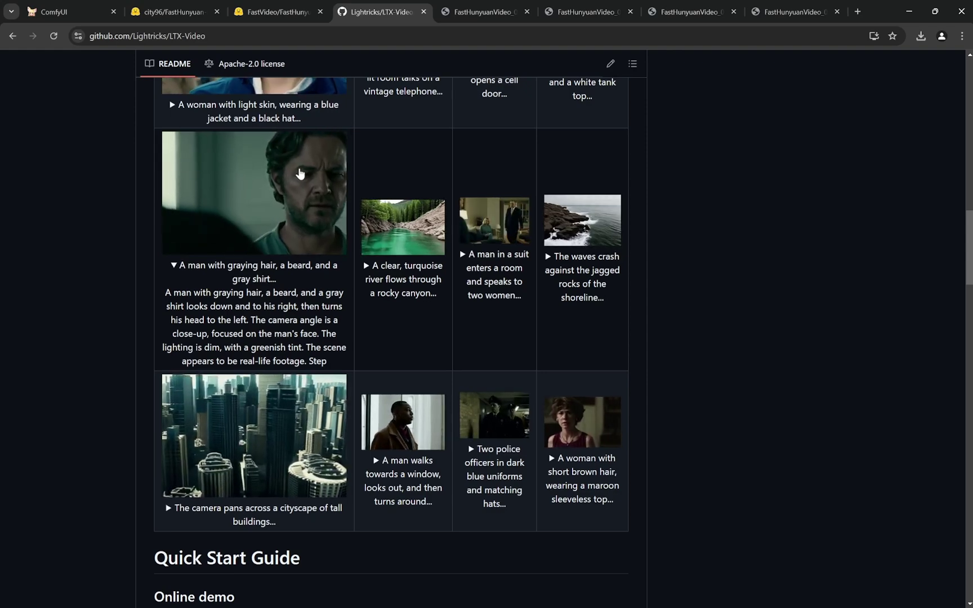
pyautogui.click(773, 14)
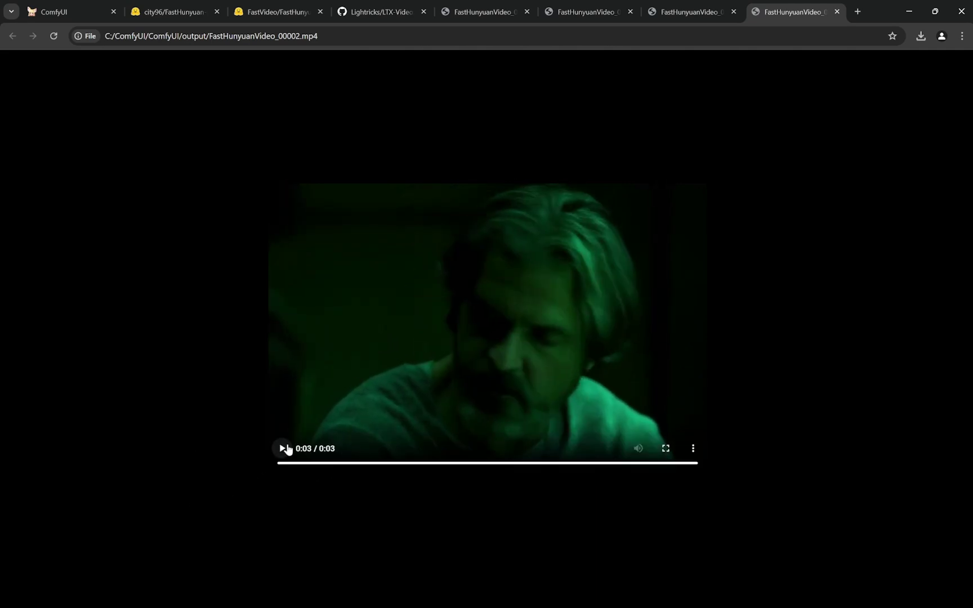
# Replay the green-tinted FastHunyuanVideo_00002 clip and recheck the graying-haired man's prompt in the LTX-Video README
pyautogui.click(282, 449)
pyautogui.click(380, 12)
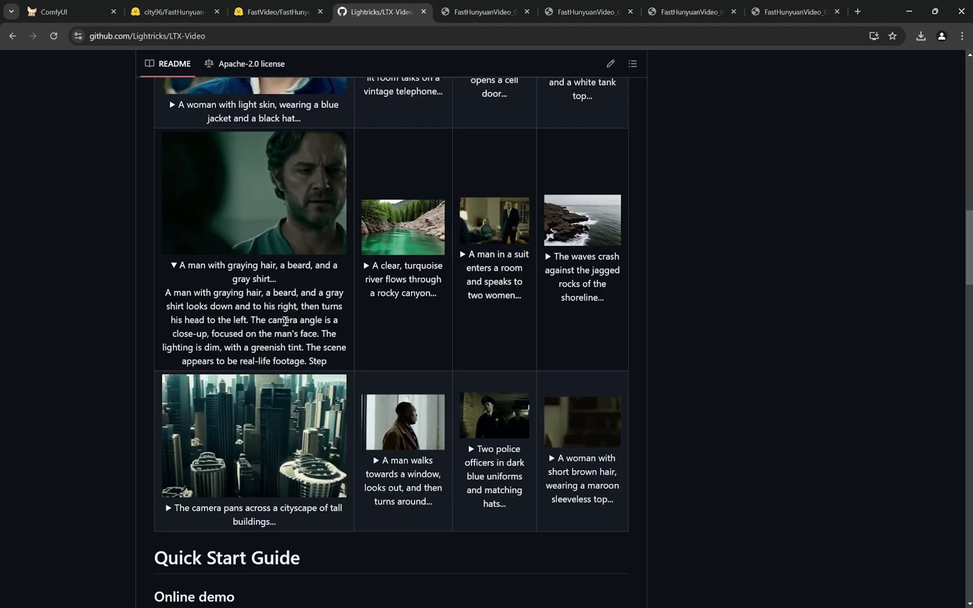
pyautogui.scroll(-1, 287, 320)
pyautogui.scroll(1, 295, 326)
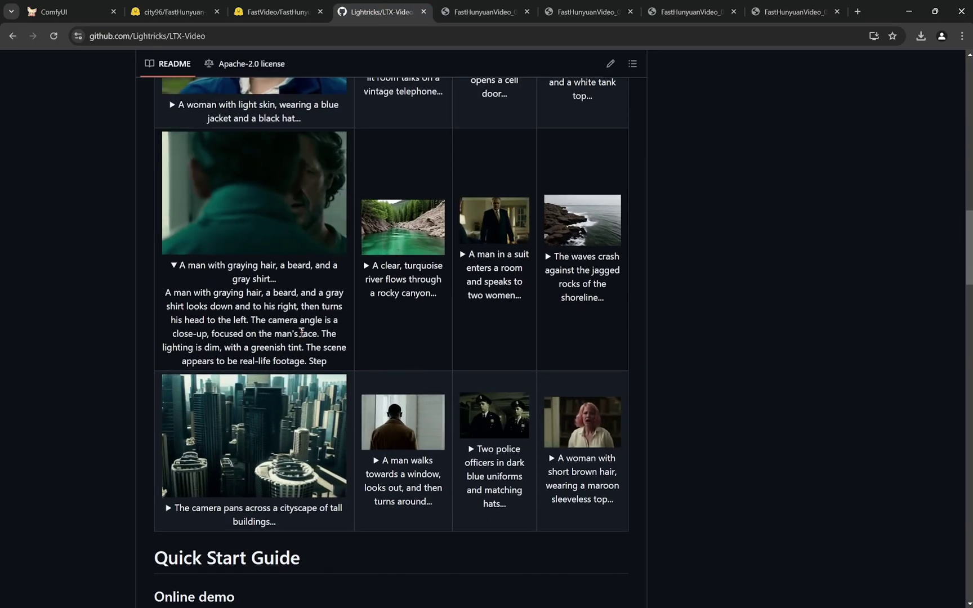
# Read the vintage-telephone prompt in the FAST HUNYUAN workflow's CLIP Text Encode node, then return to the city96/FastHunyuan-gguf files
pyautogui.click(79, 13)
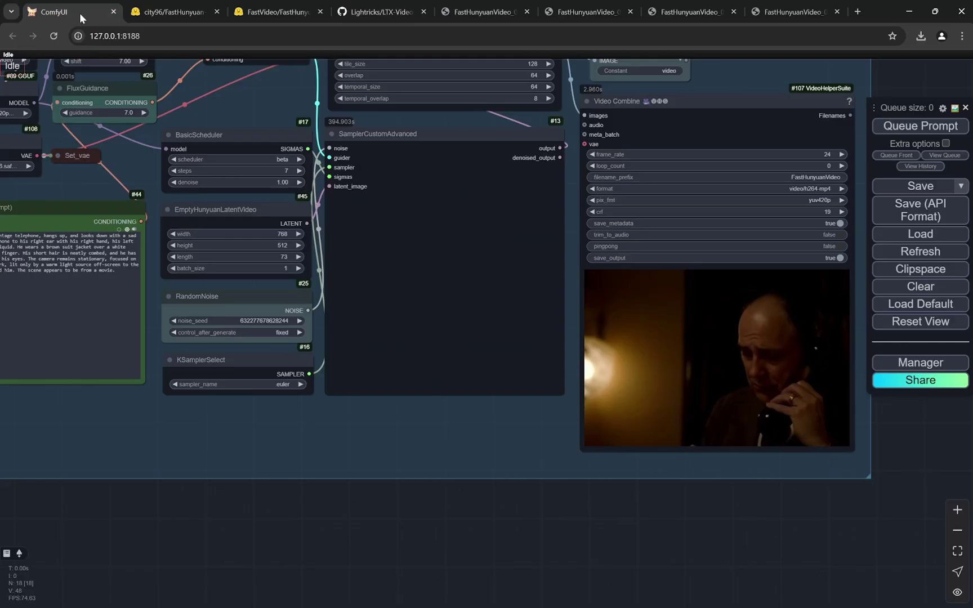
pyautogui.moveTo(477, 449); pyautogui.dragTo(461, 467)
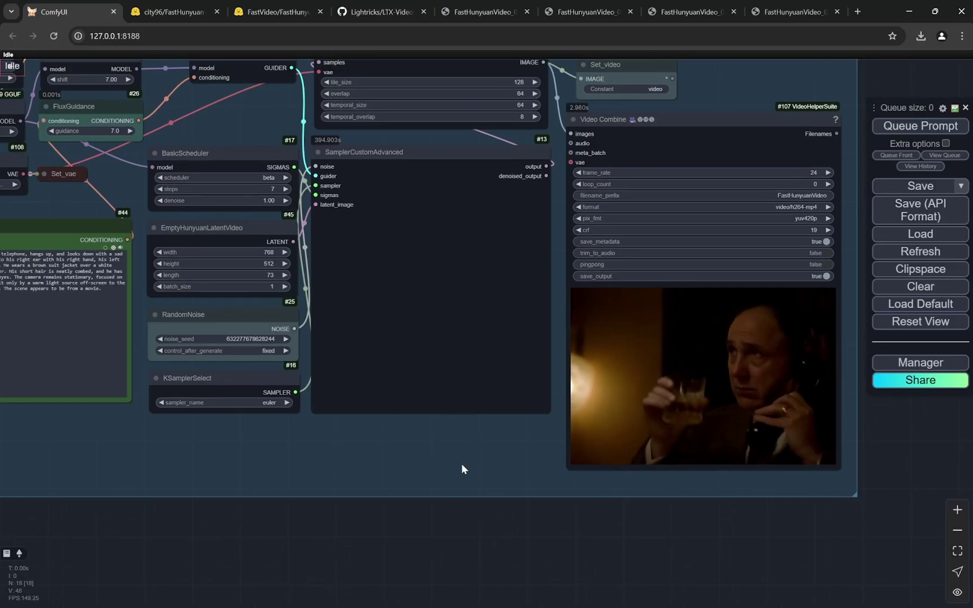
pyautogui.scroll(-3, 461, 464)
pyautogui.moveTo(395, 472); pyautogui.dragTo(454, 466)
pyautogui.scroll(1, 420, 466)
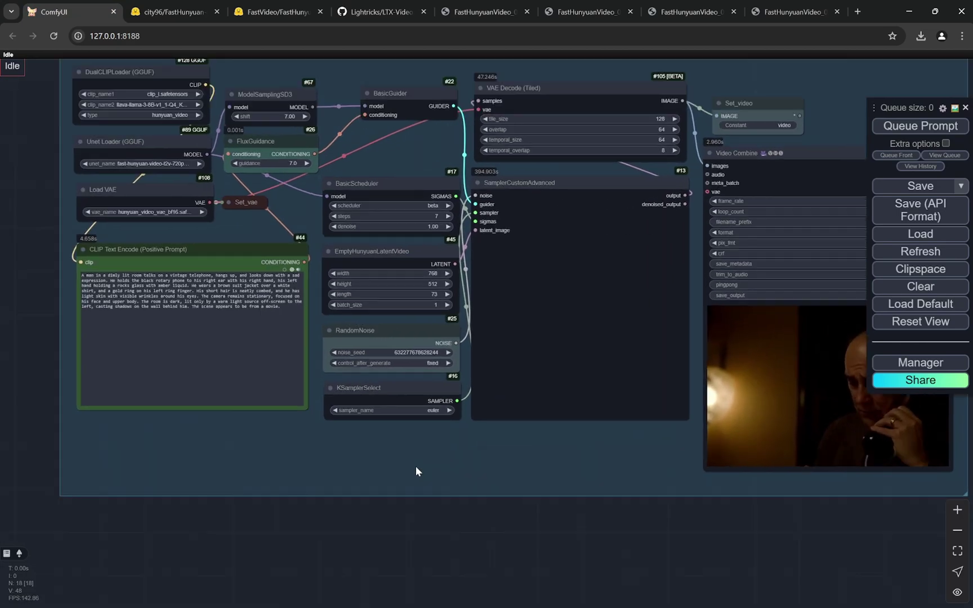
pyautogui.scroll(2, 436, 356)
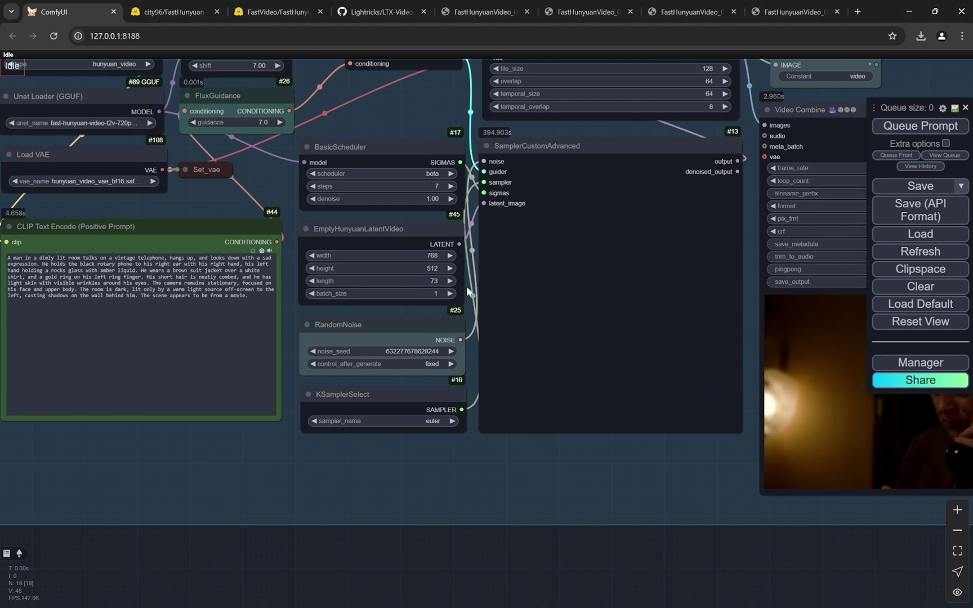
pyautogui.scroll(-4, 322, 531)
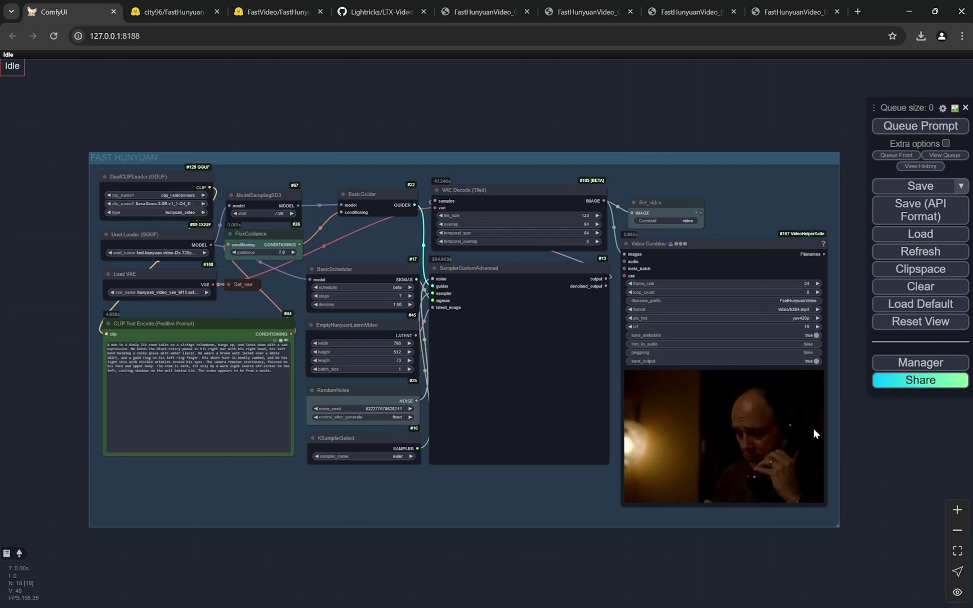
pyautogui.scroll(2, 817, 430)
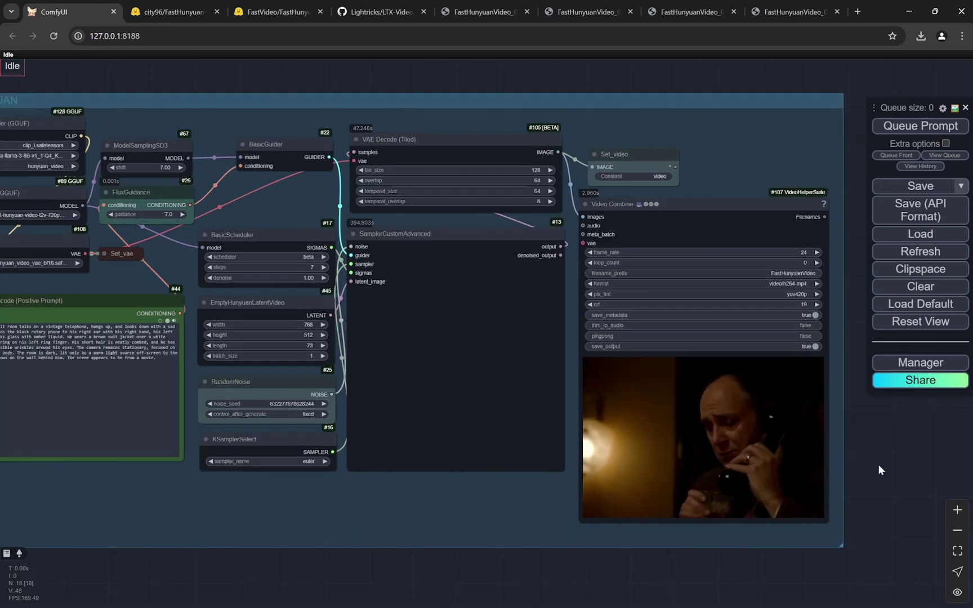
pyautogui.scroll(3, 155, 494)
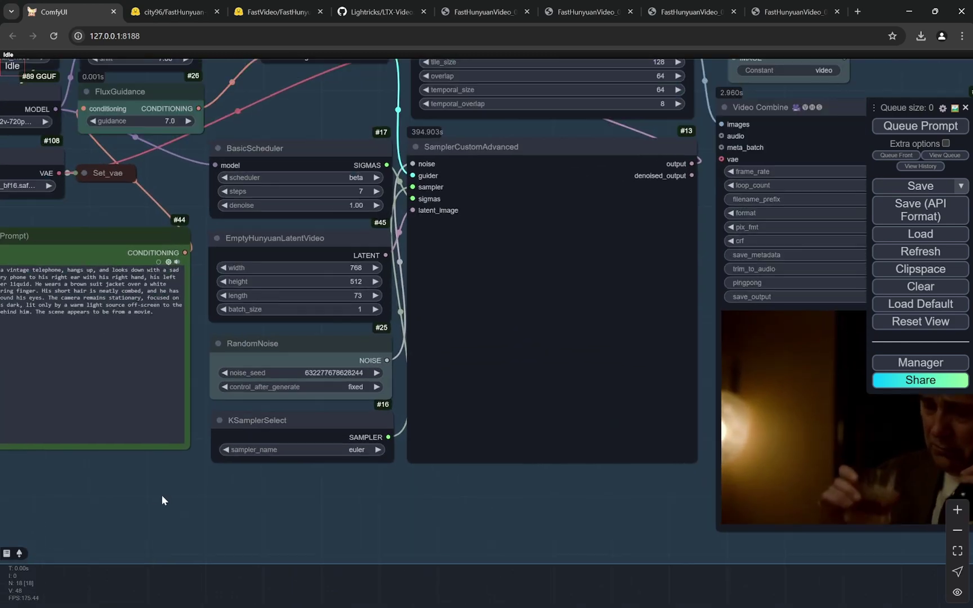
pyautogui.moveTo(151, 497); pyautogui.dragTo(324, 482)
pyautogui.scroll(6, 84, 336)
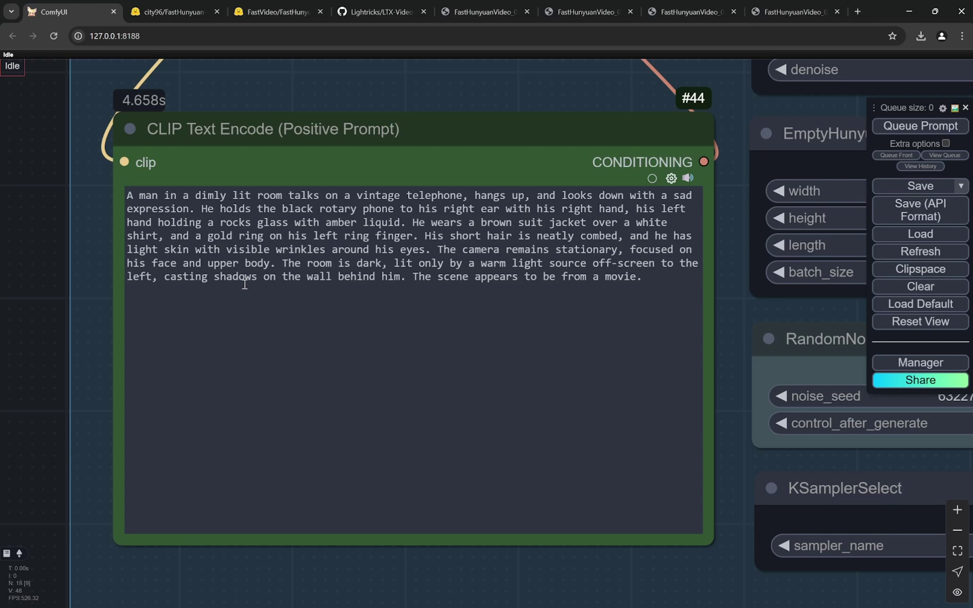
pyautogui.scroll(-12, 53, 334)
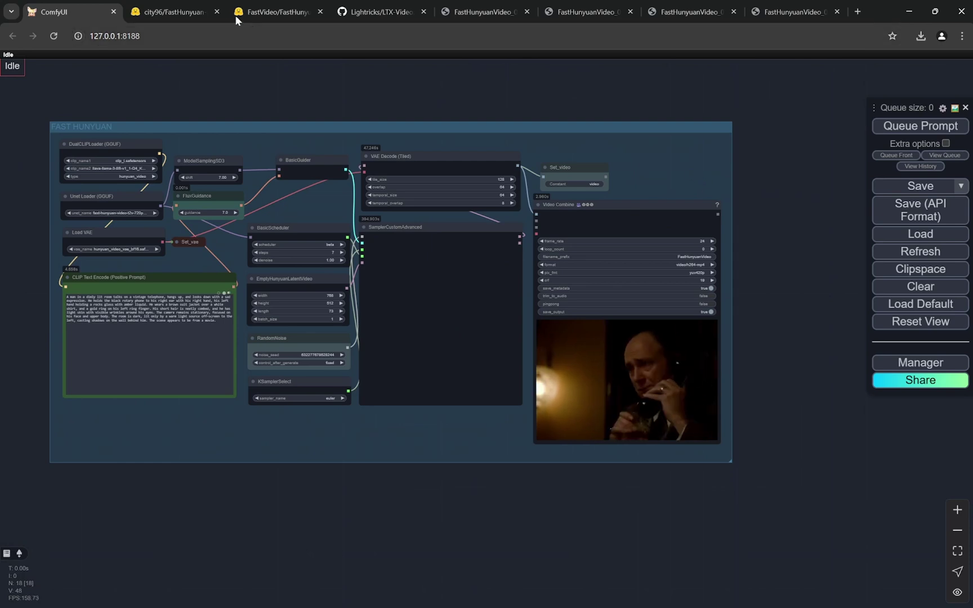
pyautogui.click(196, 13)
# Scroll the city96/FastHunyuan-gguf file list to review the 720p quantizations, Q6_K (11 GB) through Q8_0 (14 GB)
pyautogui.scroll(1, 276, 114)
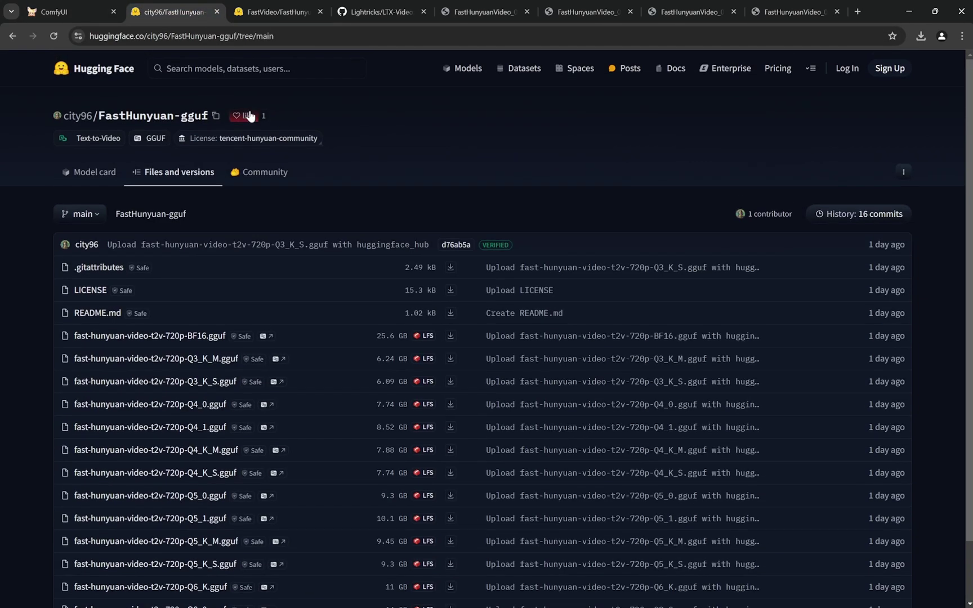
pyautogui.scroll(-1, 384, 341)
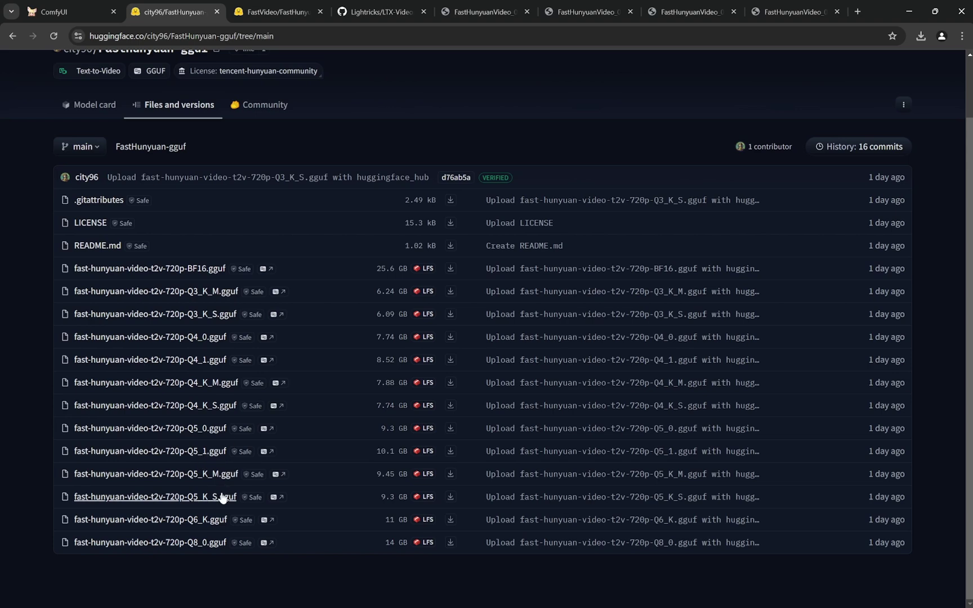
pyautogui.click(84, 15)
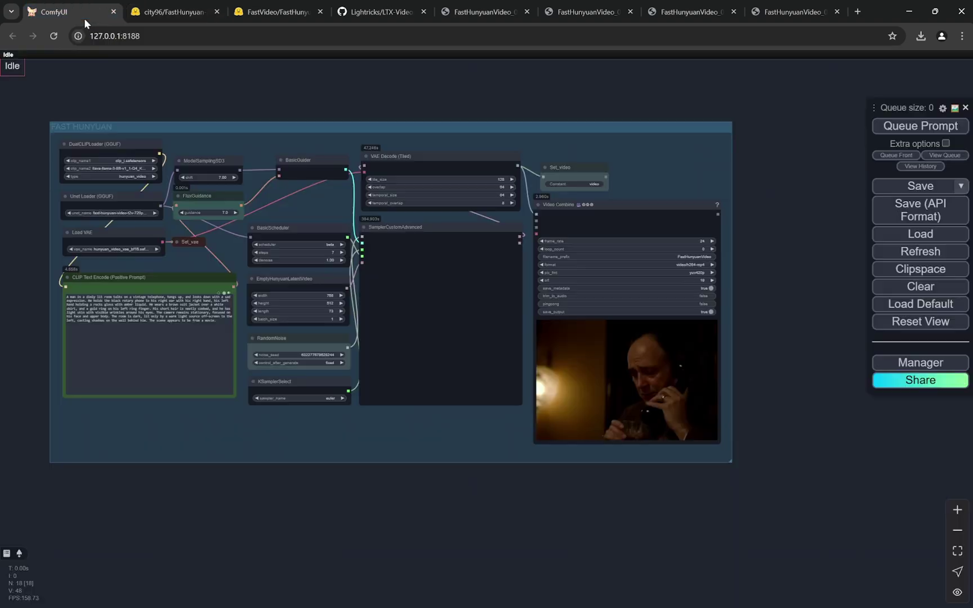
pyautogui.scroll(4, 505, 403)
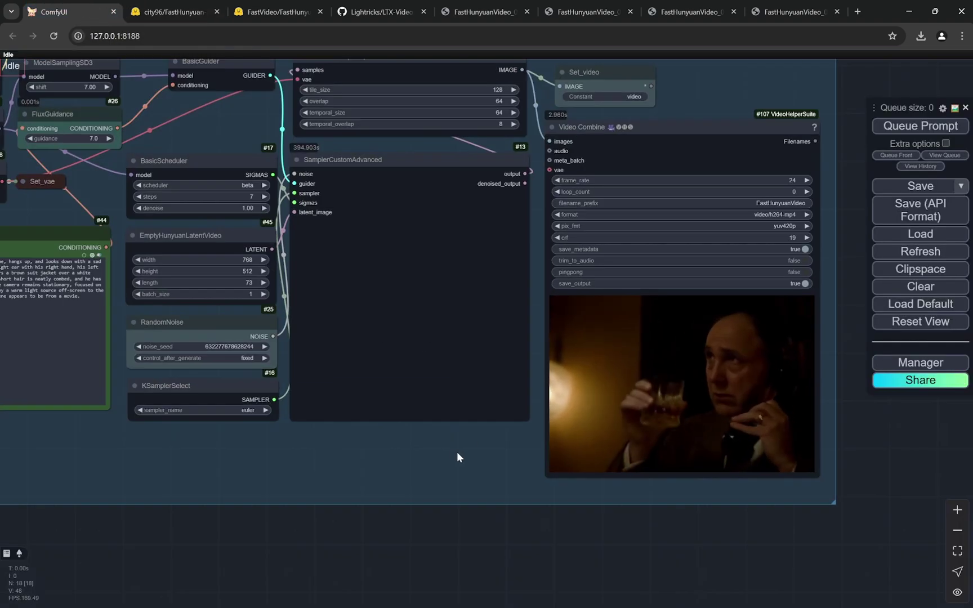
pyautogui.scroll(-3, 456, 452)
pyautogui.moveTo(365, 526); pyautogui.dragTo(420, 523)
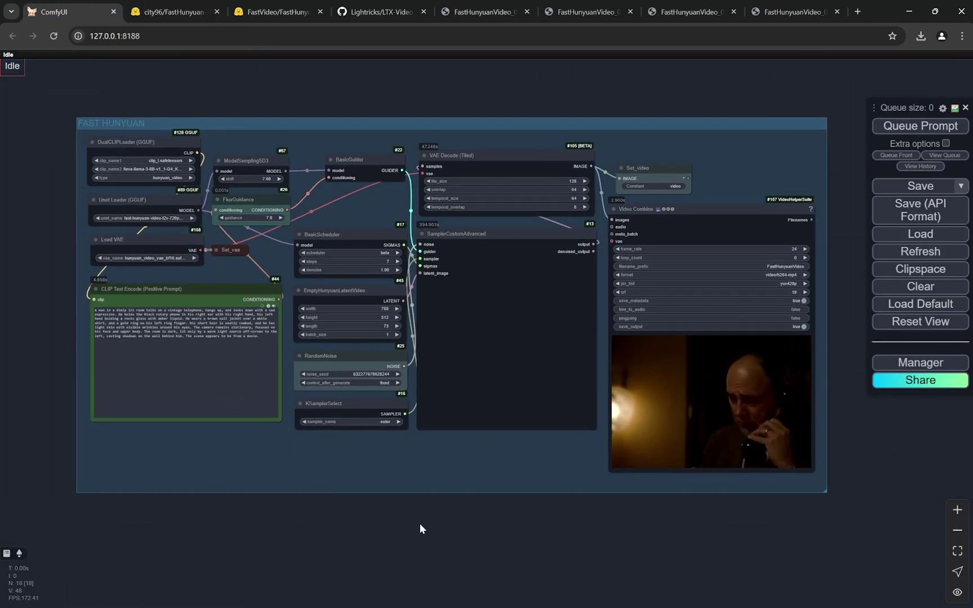